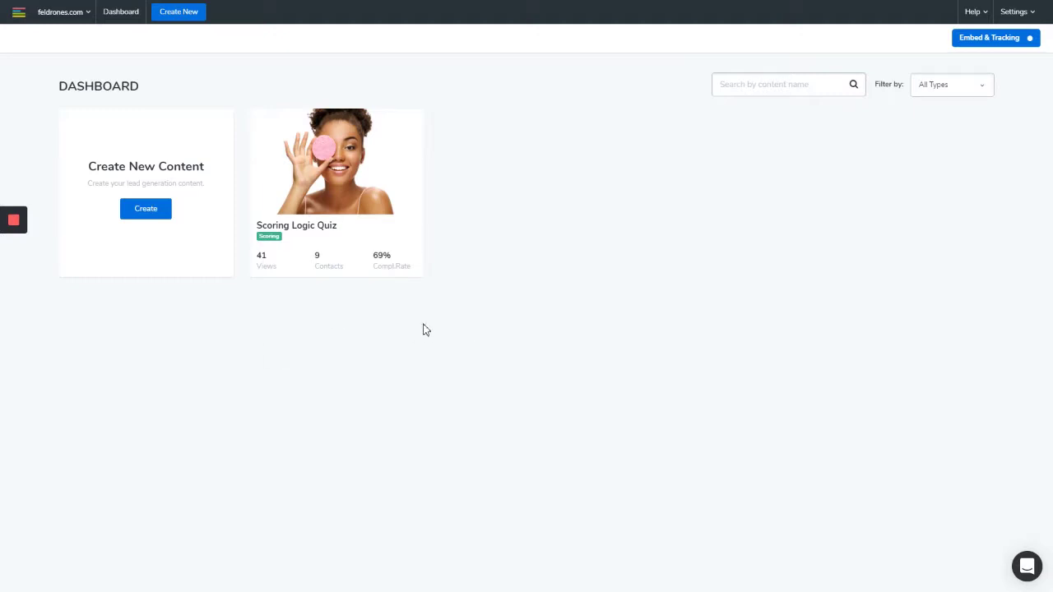
Open the Scoring Logic Quiz's Configure > Native Integrations settings and start adding an integration
mouse_move(341, 236)
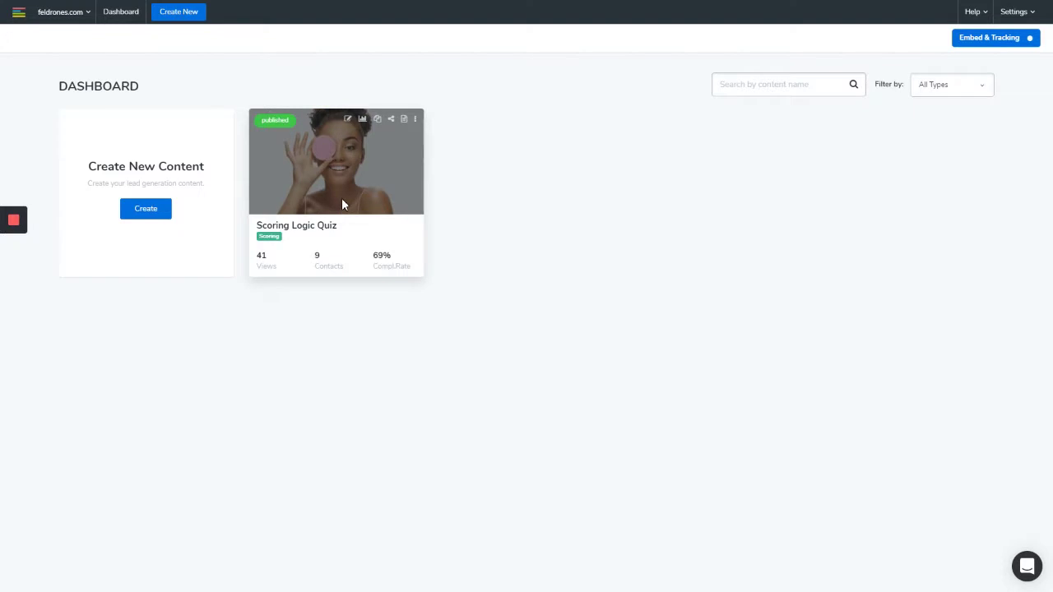
left_click(348, 123)
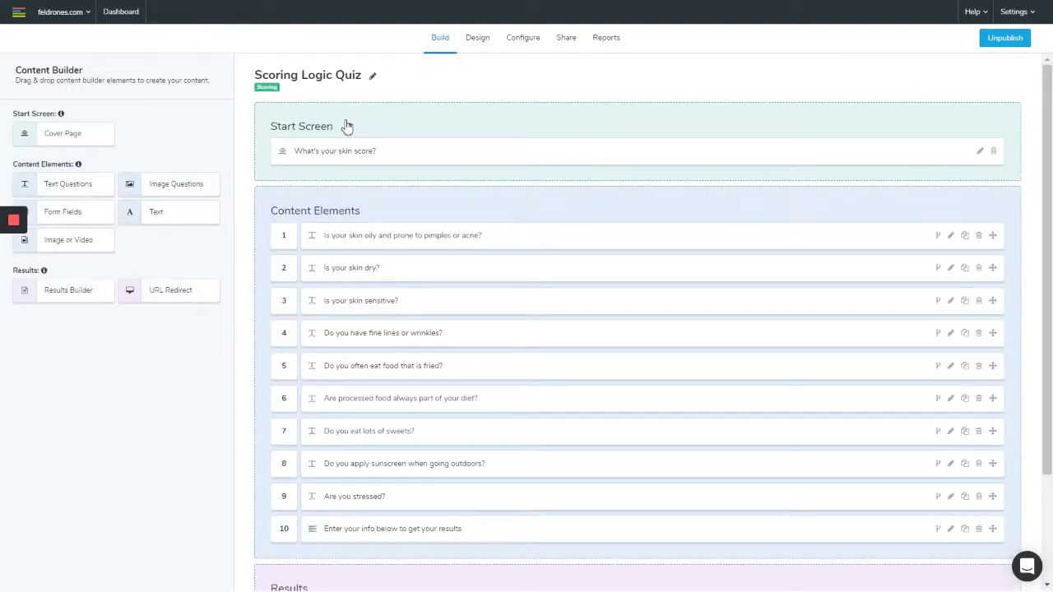
left_click(527, 41)
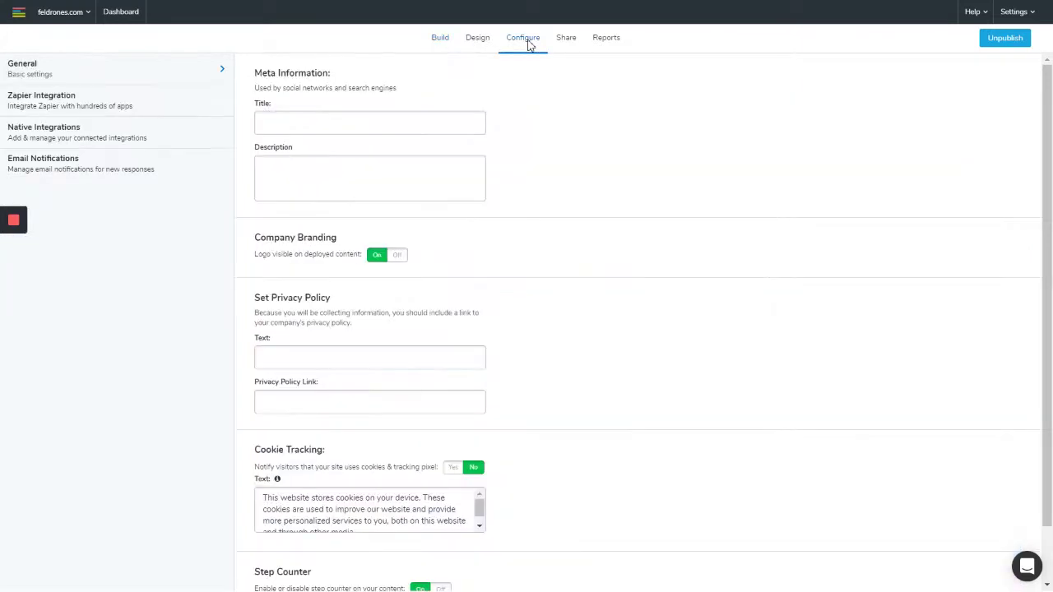
left_click(145, 145)
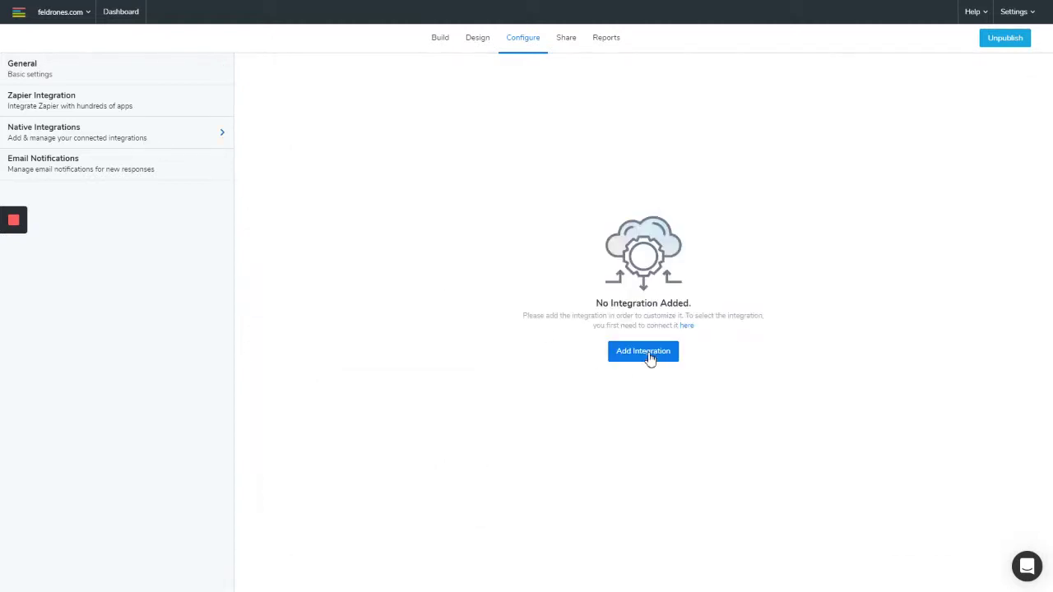
left_click(650, 356)
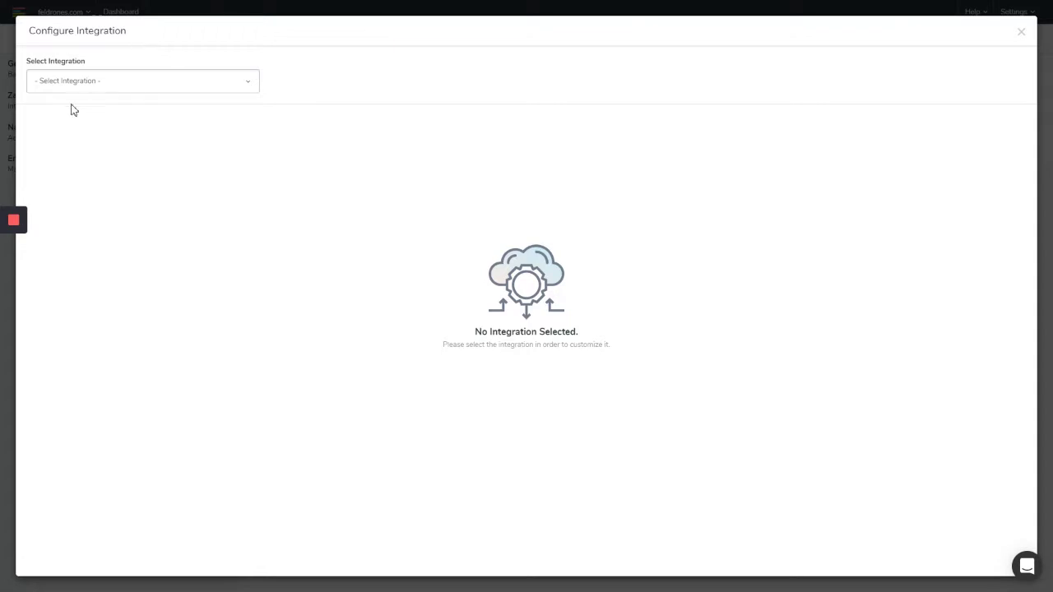
Choose GetResponse as the integration and pick the first GetResponse list offered
left_click(113, 87)
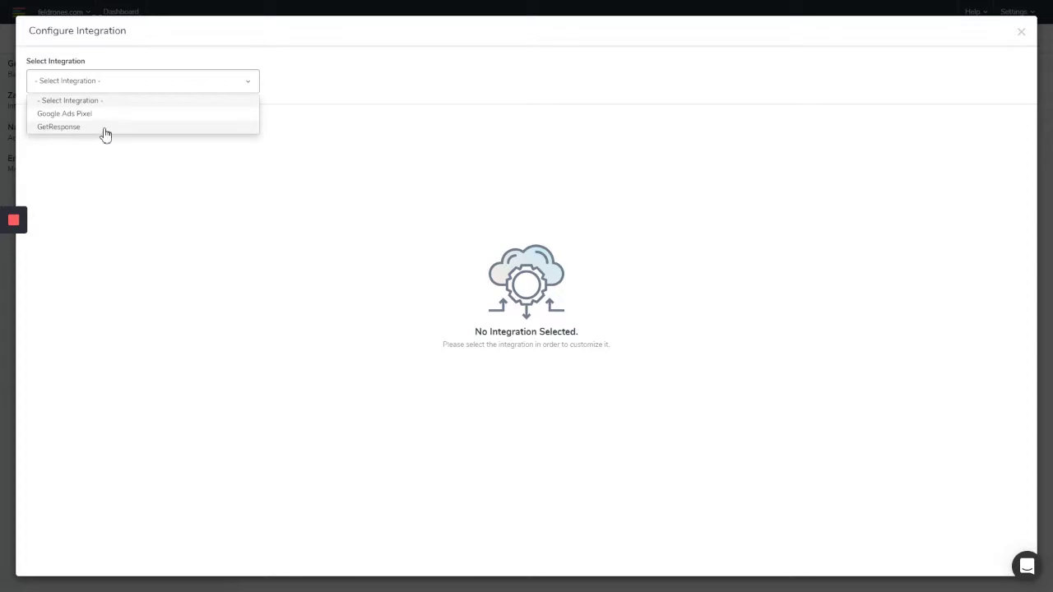
left_click(105, 128)
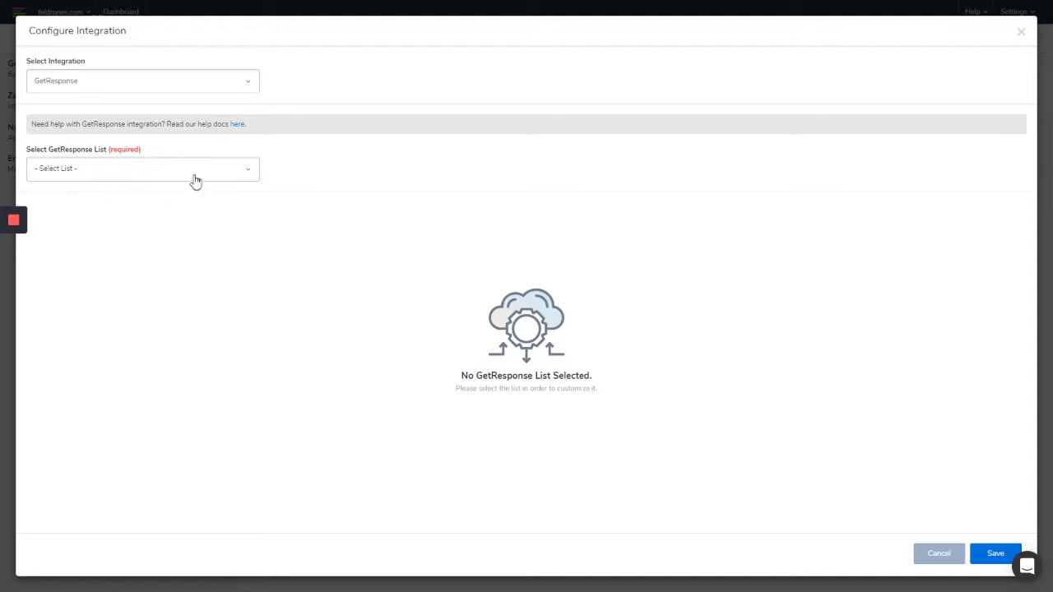
left_click(139, 176)
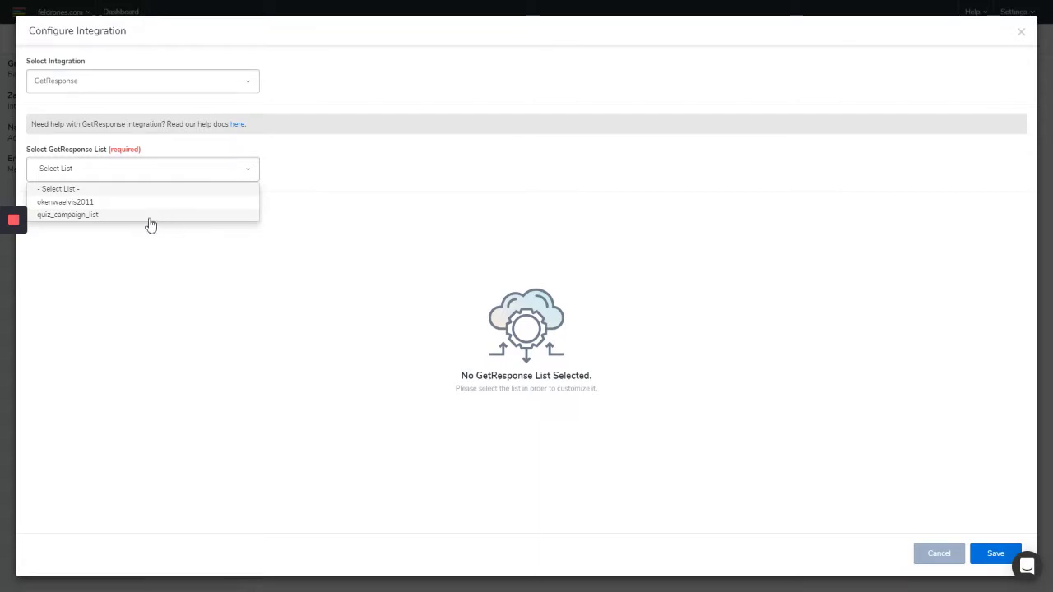
left_click(82, 201)
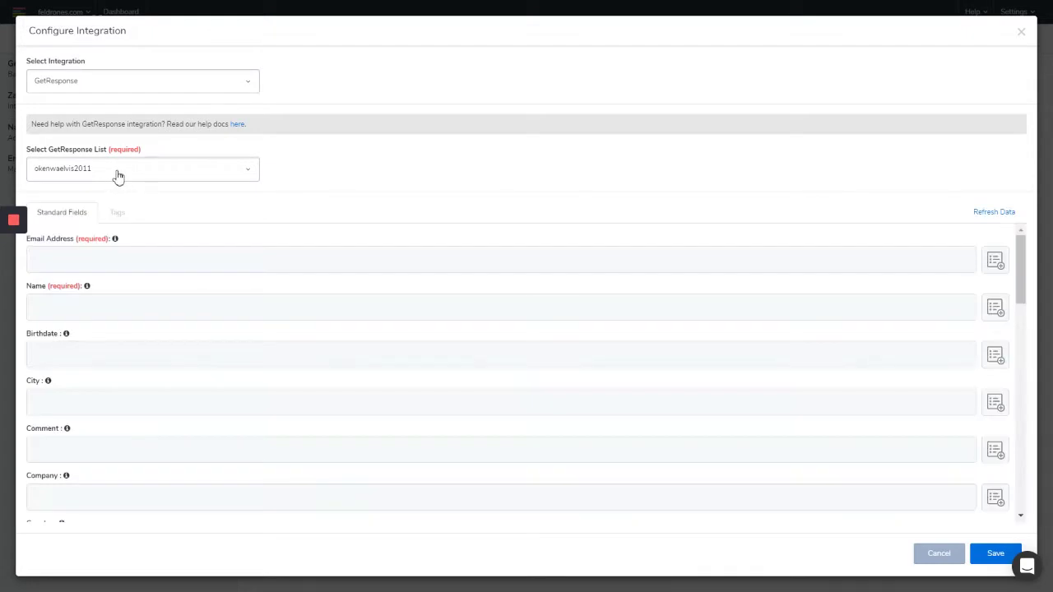
left_click(117, 176)
Select quiz_campaign_list and review its standard fields from Email Address to Question 5
left_click(86, 217)
scroll(189, 377, "down", 10)
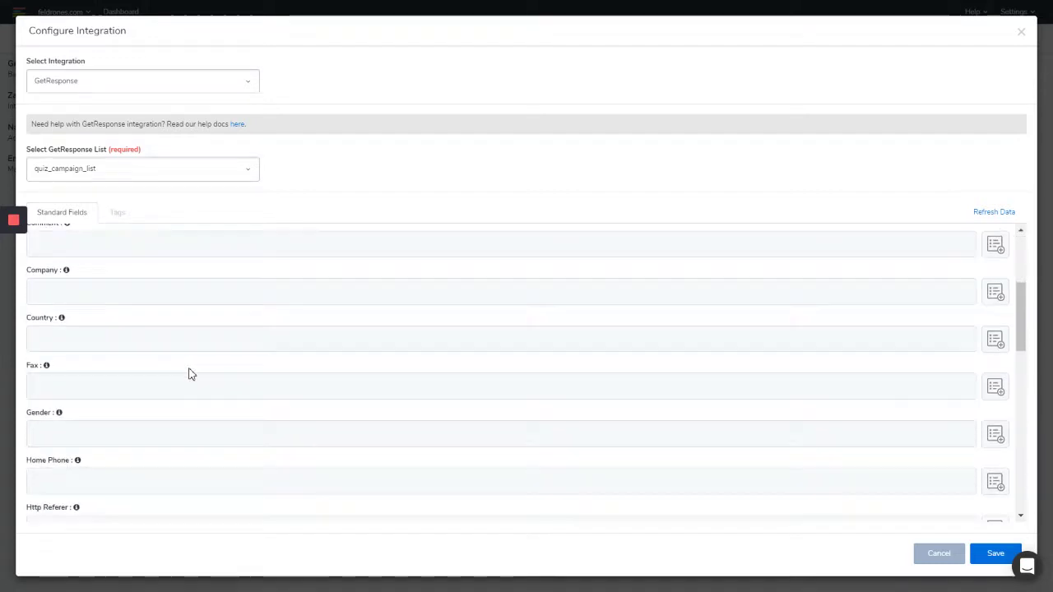
scroll(202, 377, "up", 3)
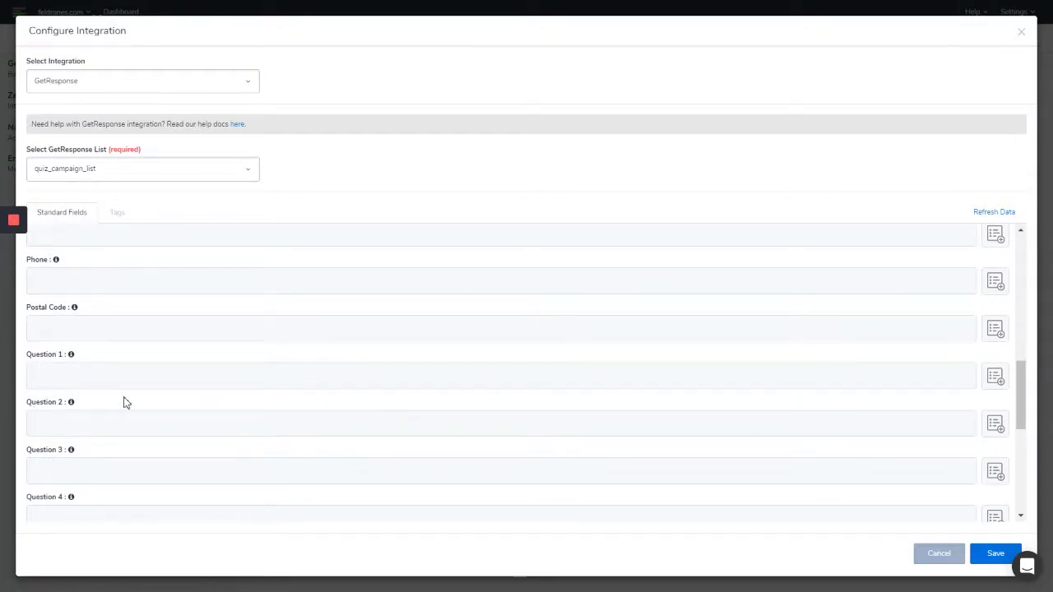
scroll(123, 402, "down", 1)
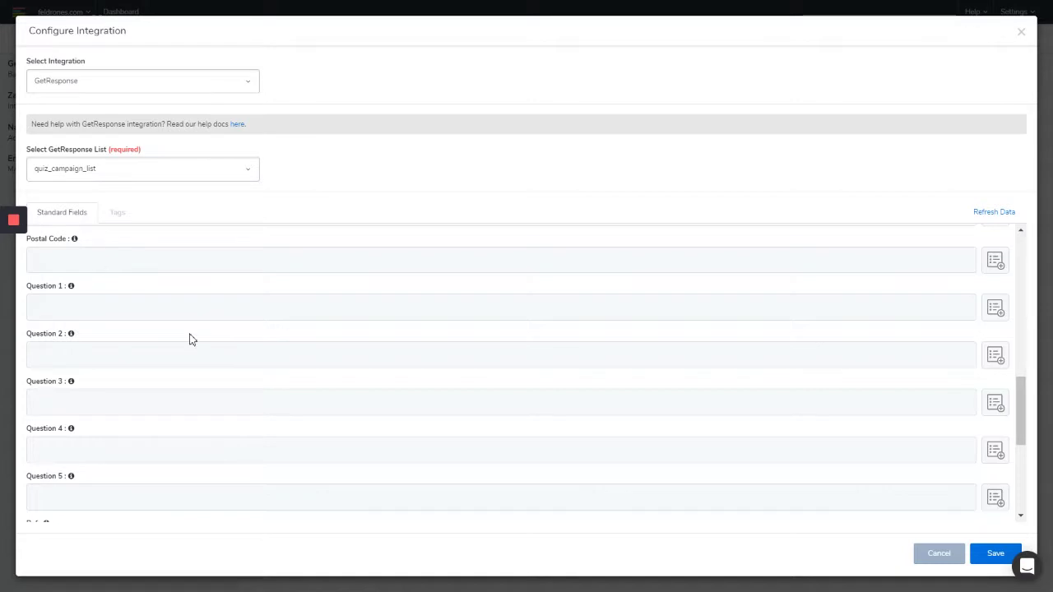
scroll(190, 341, "up", 3)
scroll(190, 340, "up", 6)
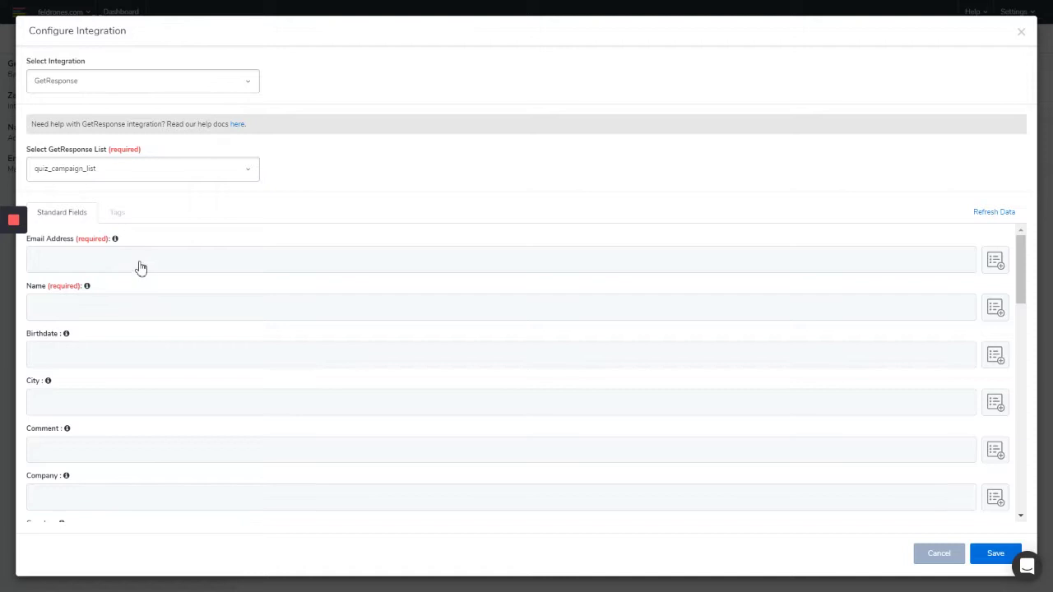
Map the quiz's email answer to Email Address and the First name field to Name
left_click(169, 266)
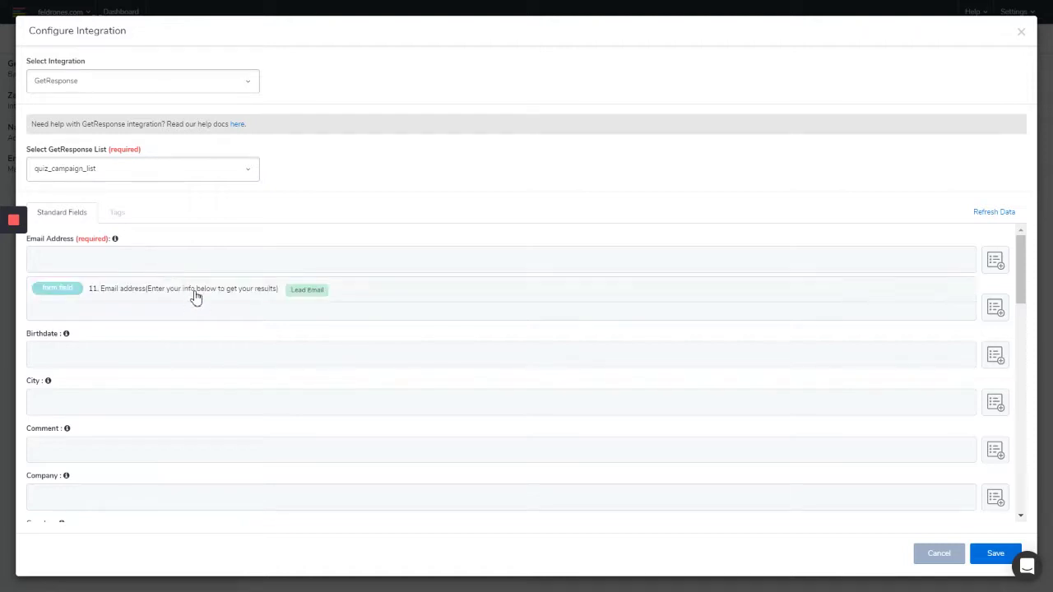
left_click(194, 293)
left_click(212, 315)
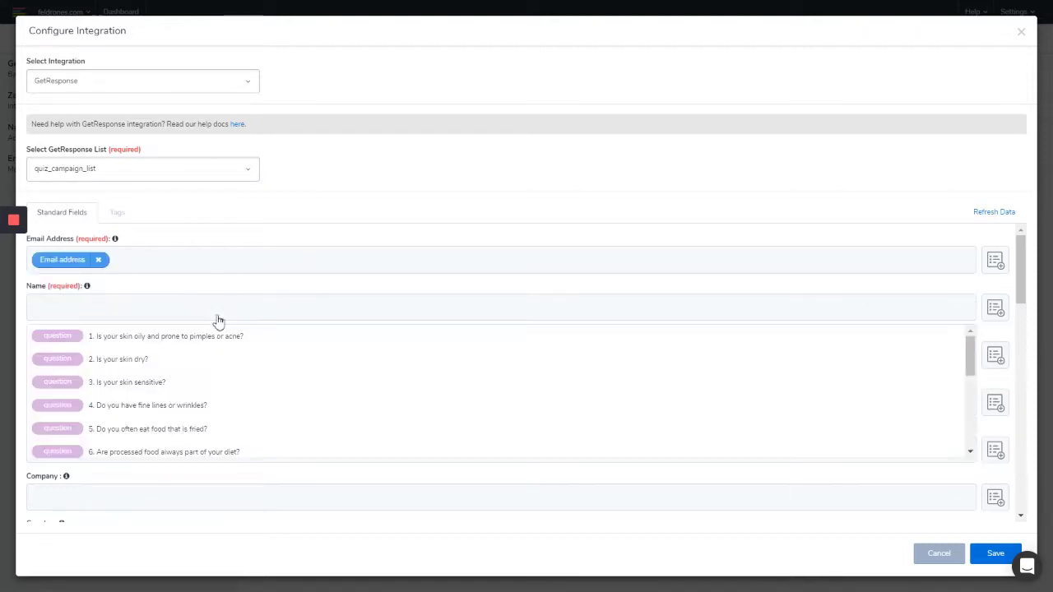
scroll(301, 376, "down", 5)
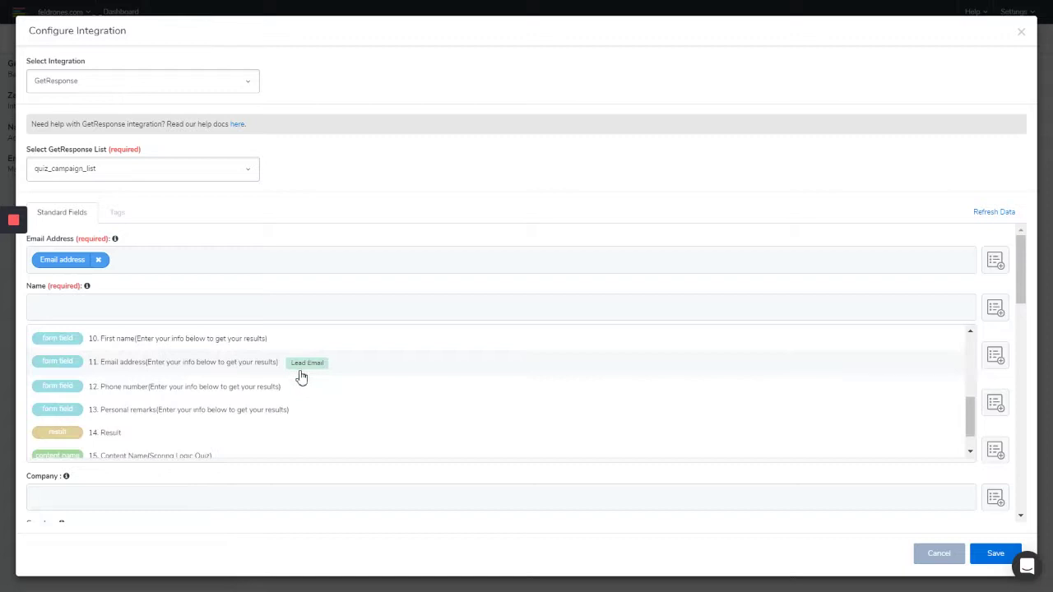
left_click(119, 345)
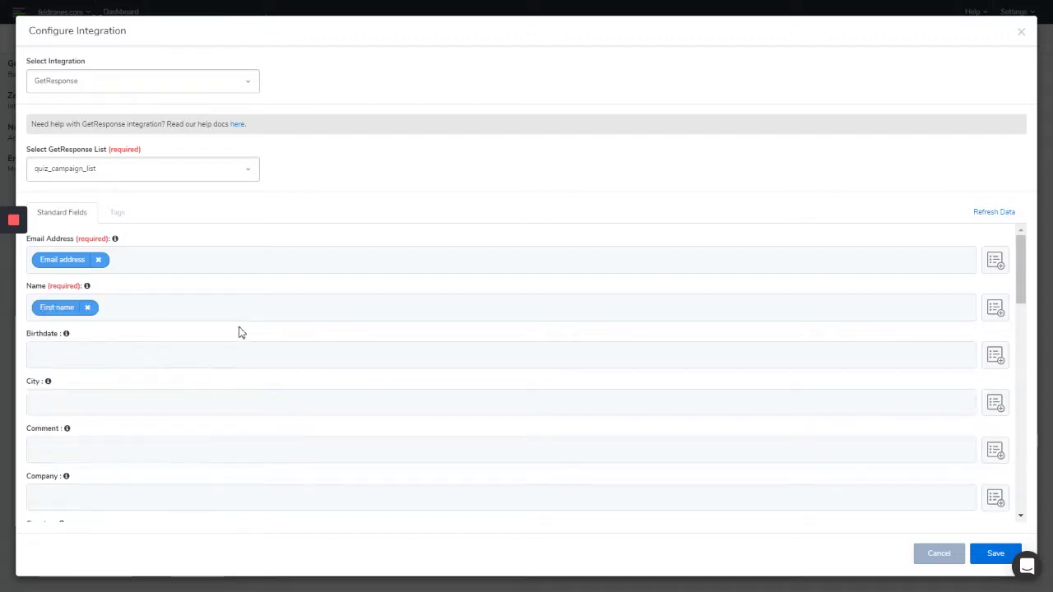
scroll(243, 331, "down", 6)
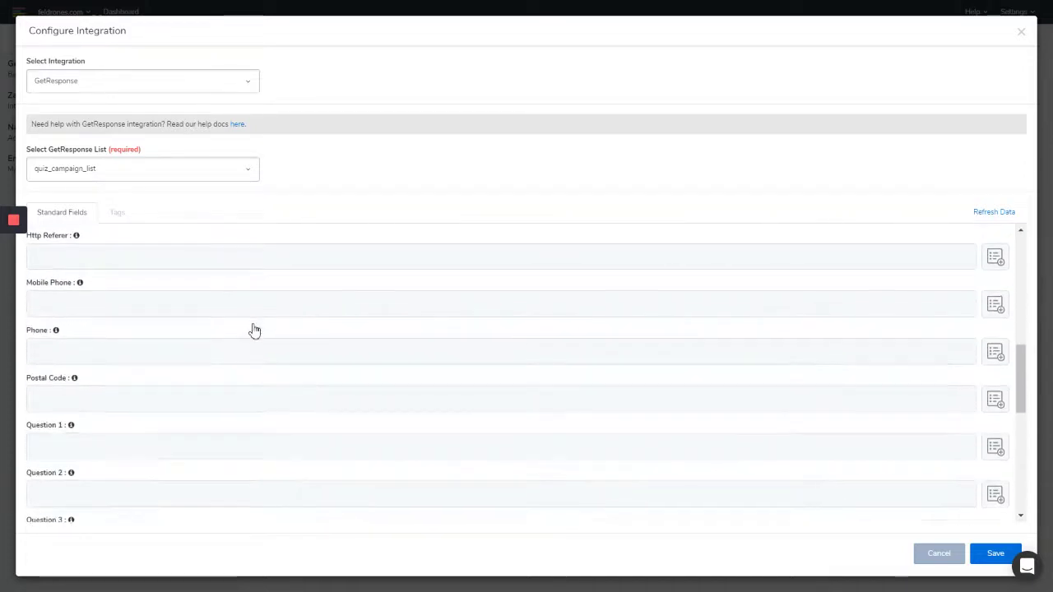
scroll(254, 329, "down", 3)
Map Questions 1–5 to the oily, dry, sensitive skin, fine lines and fried food questions
left_click(119, 313)
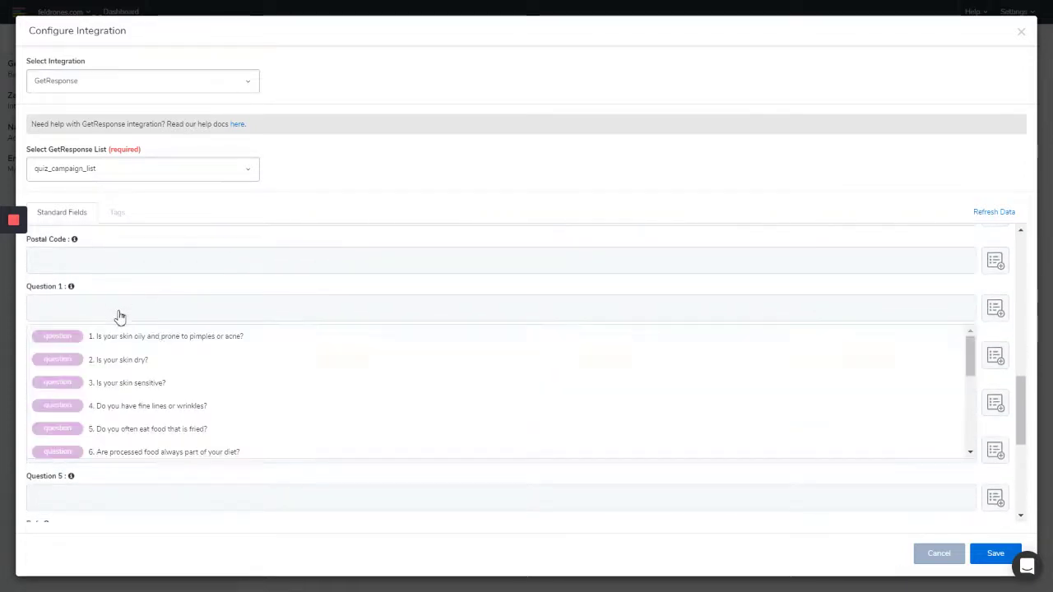
left_click(161, 341)
left_click(137, 358)
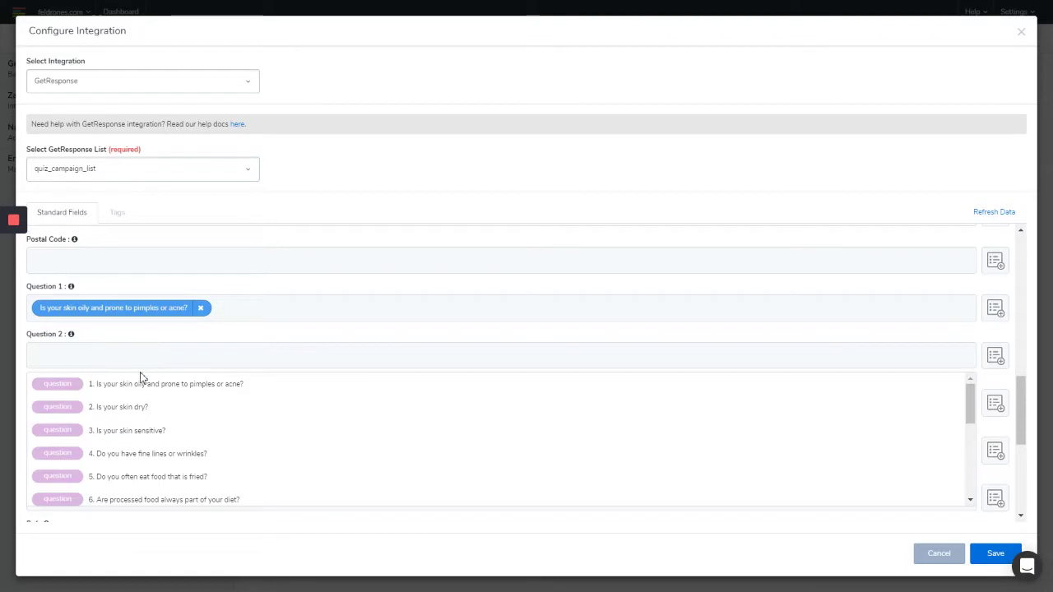
left_click(132, 407)
left_click(136, 405)
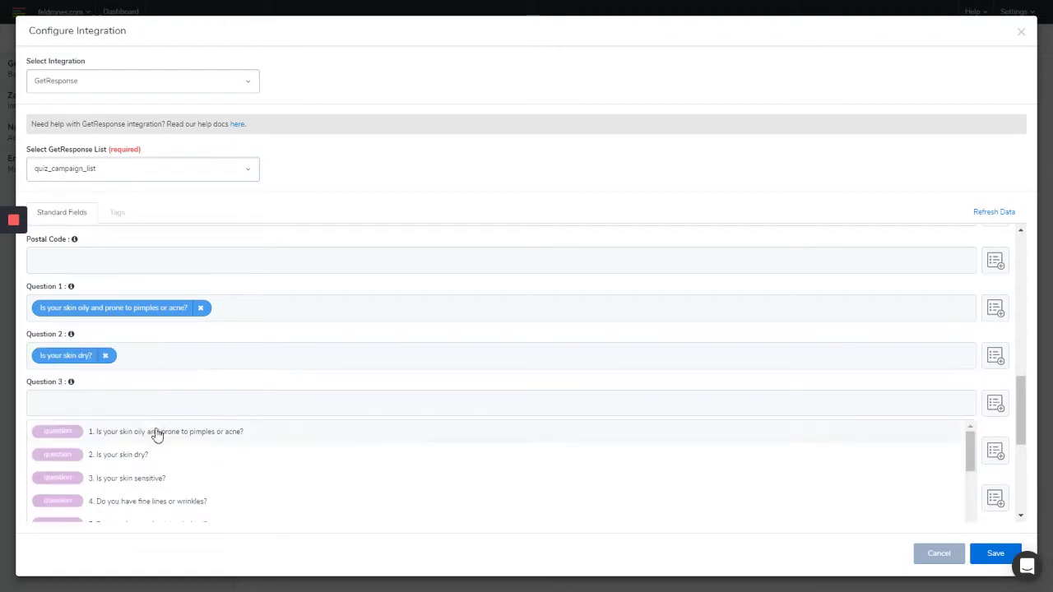
left_click(124, 477)
scroll(247, 378, "down", 3)
left_click(144, 323)
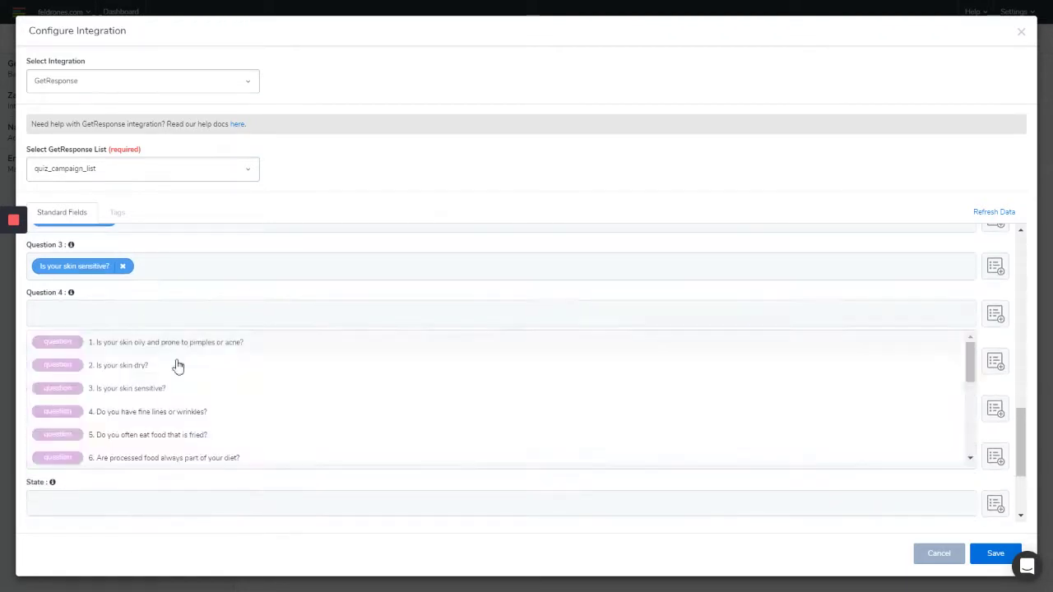
left_click(136, 414)
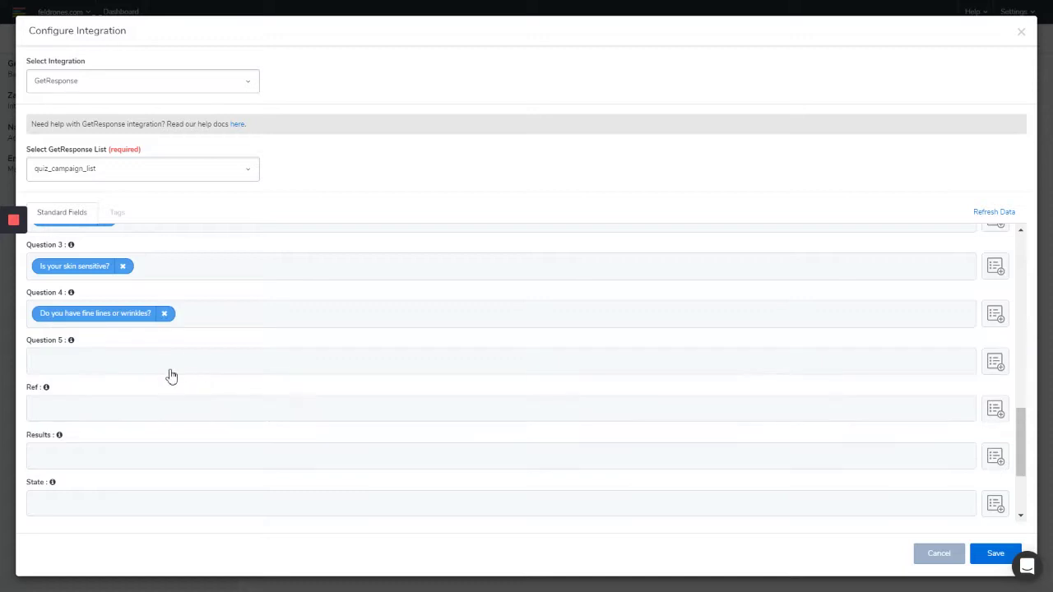
left_click(171, 362)
left_click(120, 484)
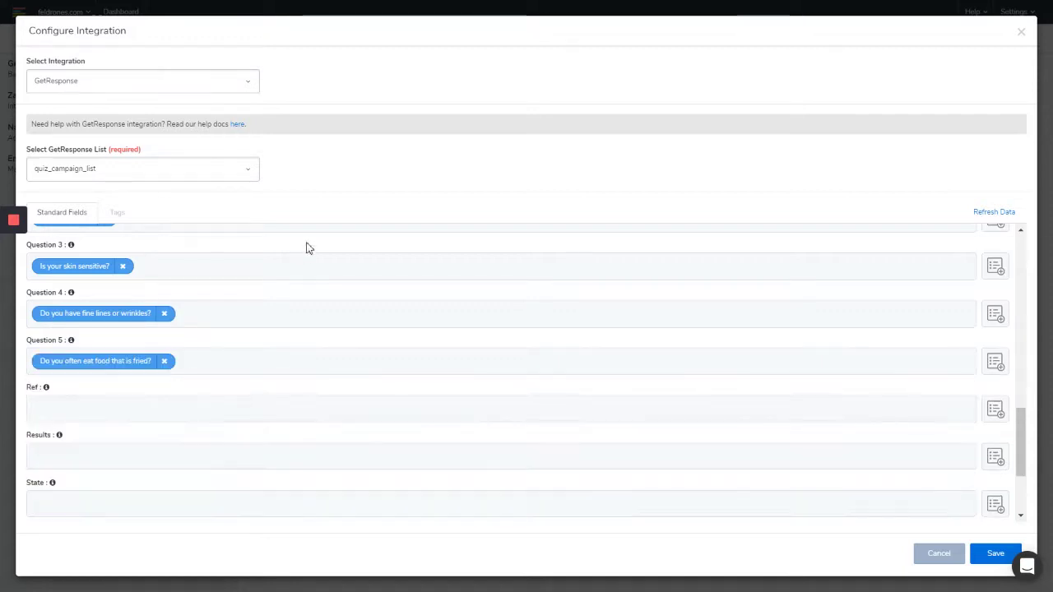
scroll(247, 305, "down", 1)
Leave Ref unmapped and map '14. Result' to the Results field
left_click(193, 344)
scroll(257, 404, "down", 2)
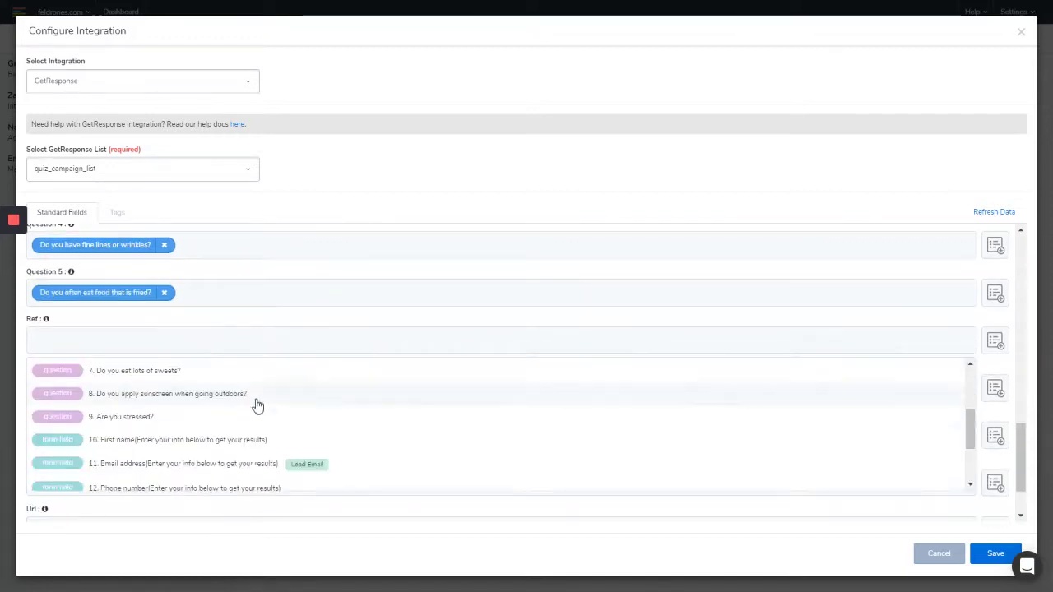
scroll(280, 415, "down", 2)
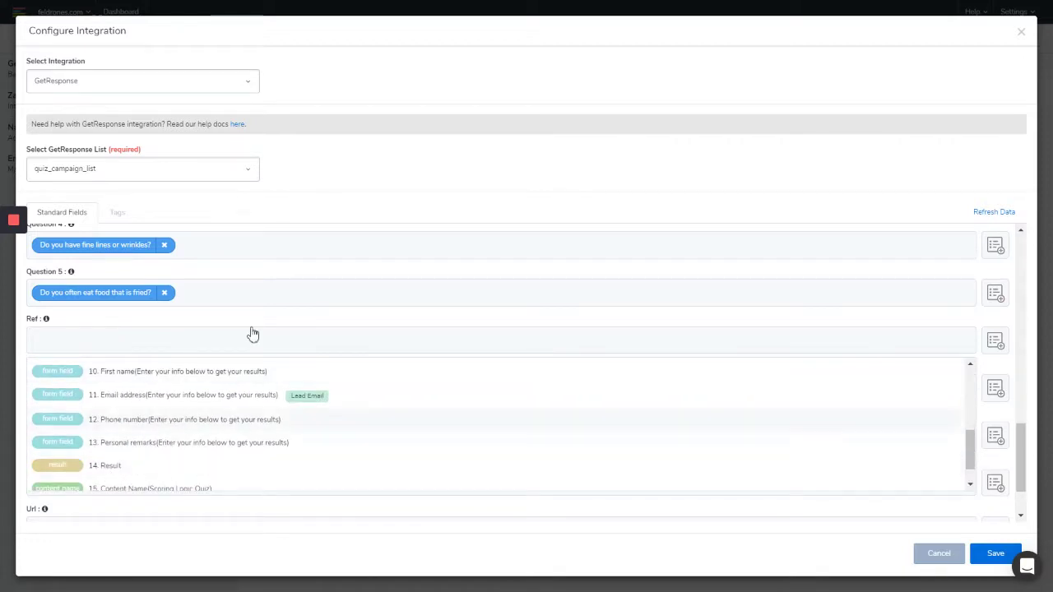
left_click(203, 349)
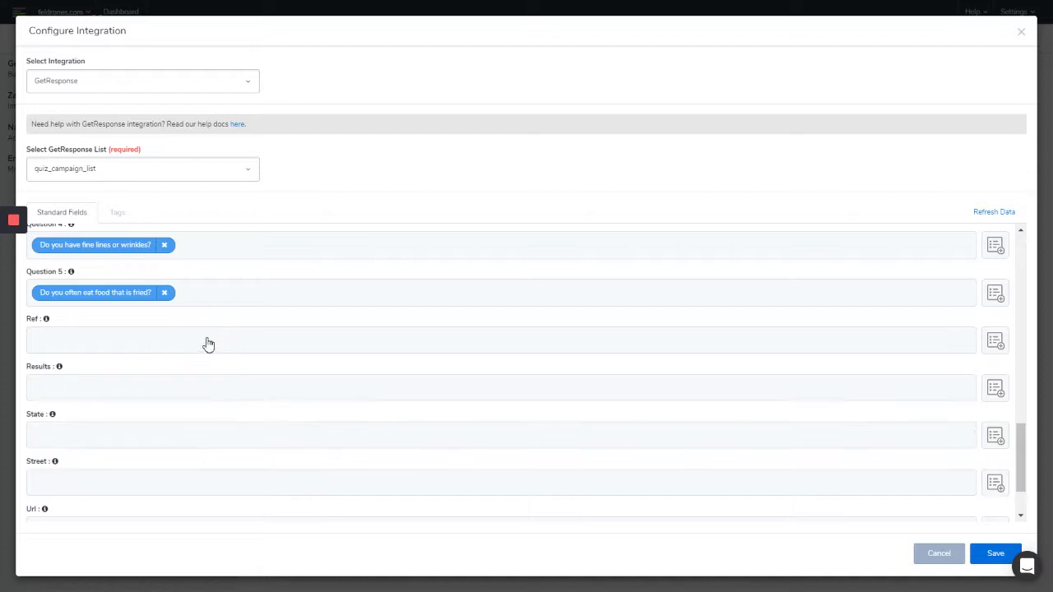
left_click(117, 384)
scroll(228, 450, "down", 5)
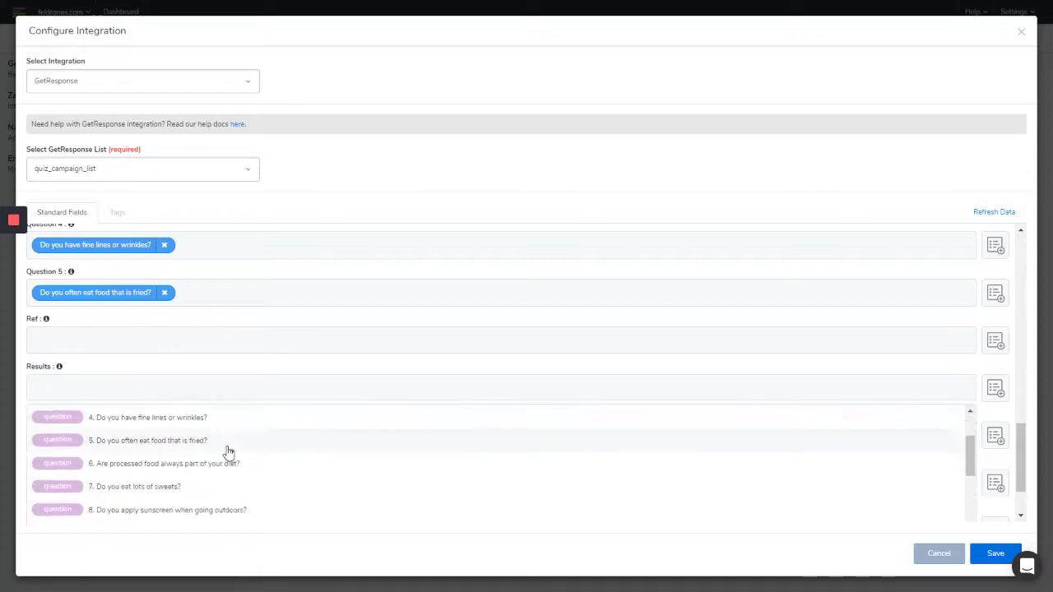
scroll(239, 451, "down", 3)
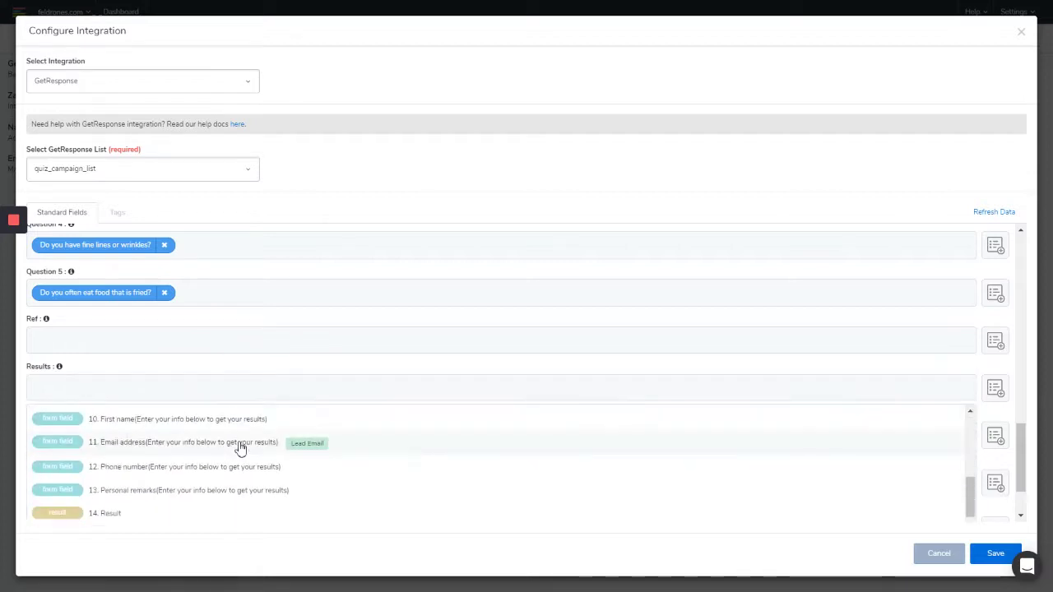
left_click(110, 513)
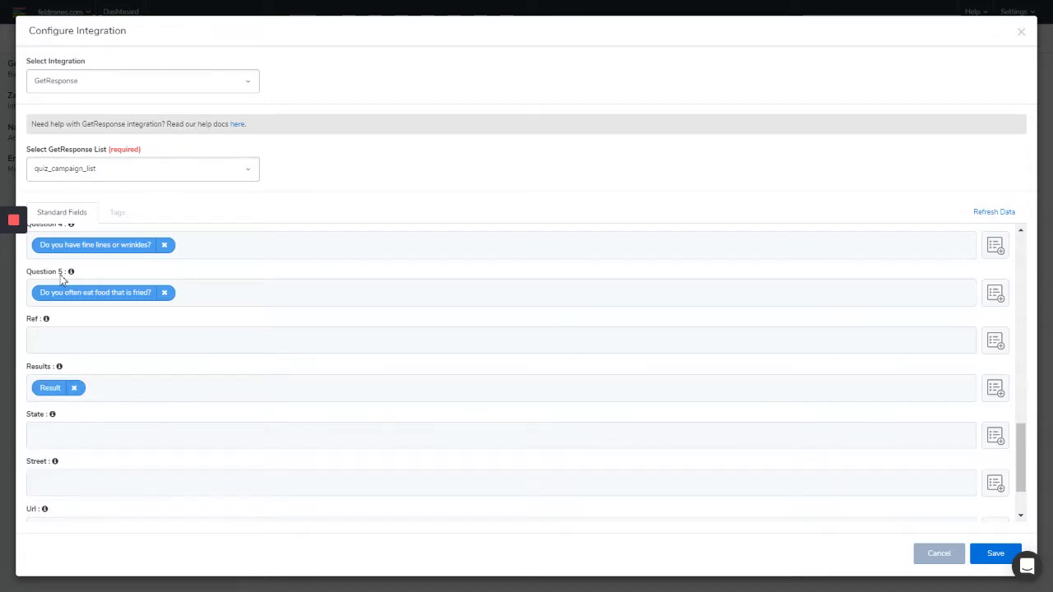
Map '12. Phone number' to the Mobile Phone field
mouse_move(72, 278)
scroll(289, 388, "down", 1)
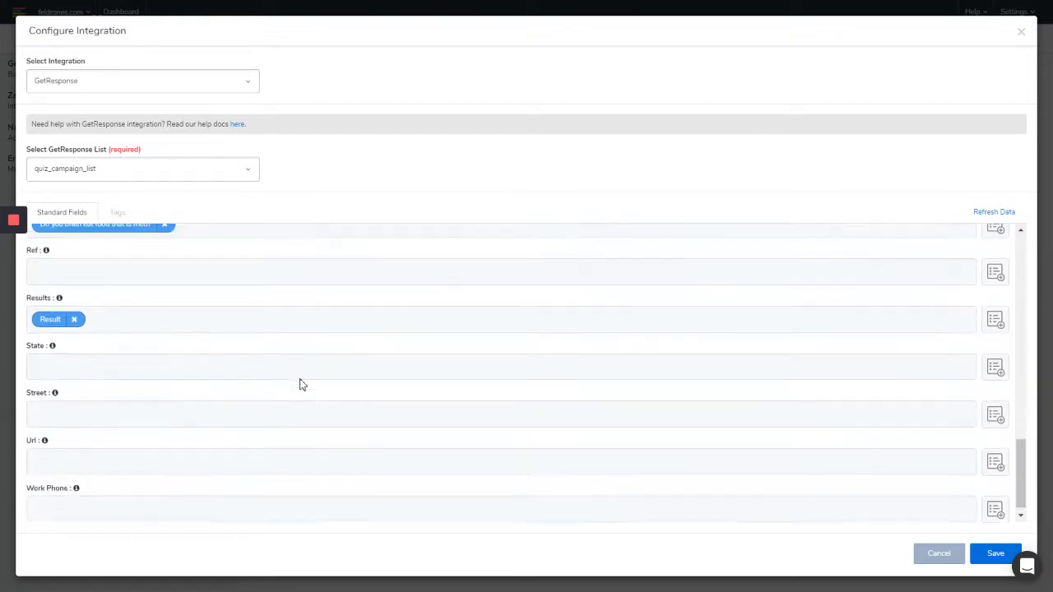
scroll(301, 384, "up", 3)
scroll(301, 383, "up", 5)
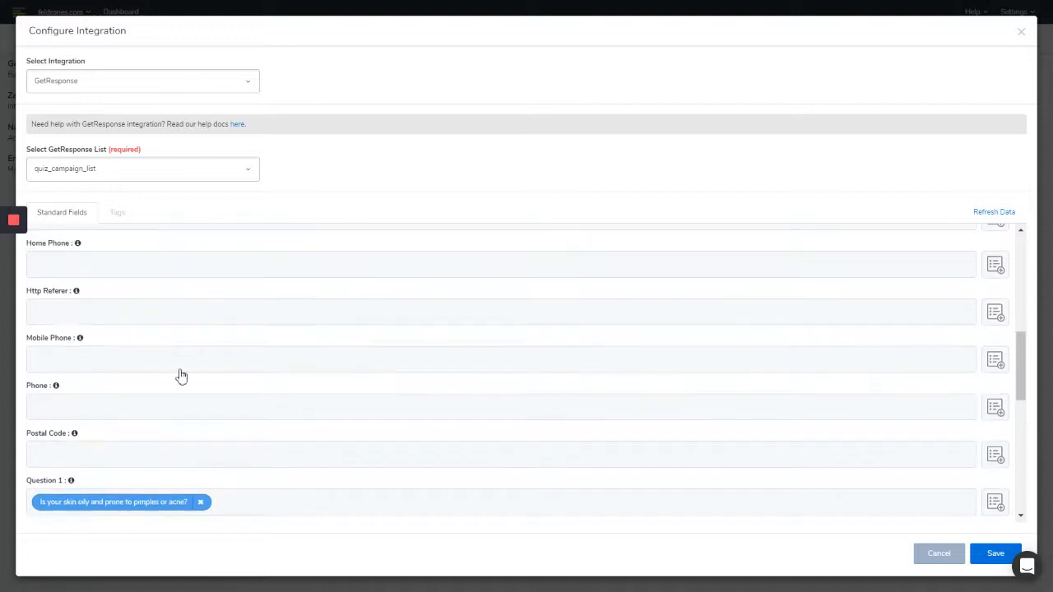
left_click(79, 358)
scroll(242, 411, "down", 3)
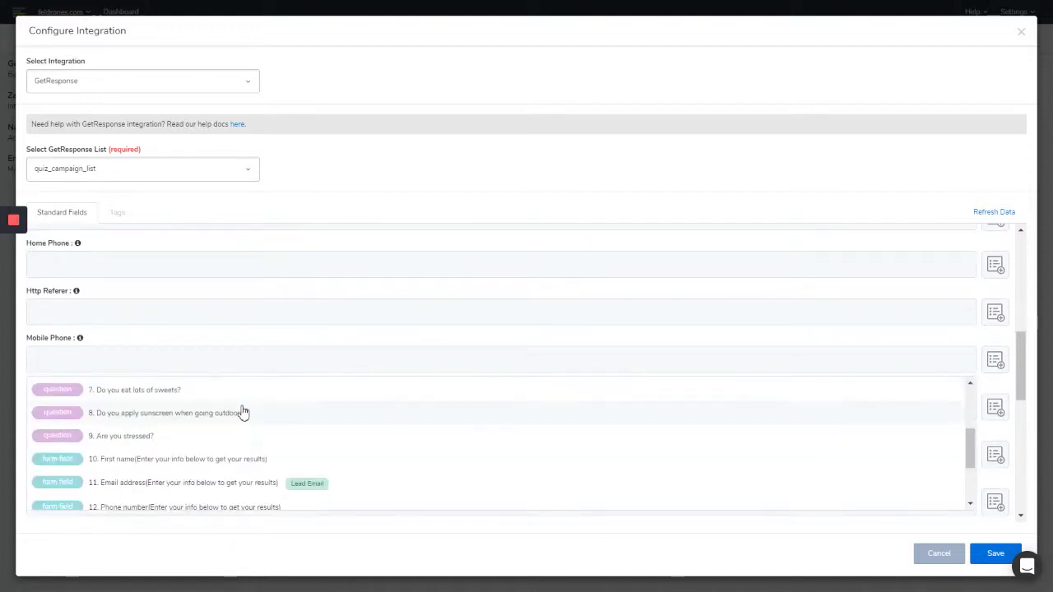
scroll(256, 415, "down", 2)
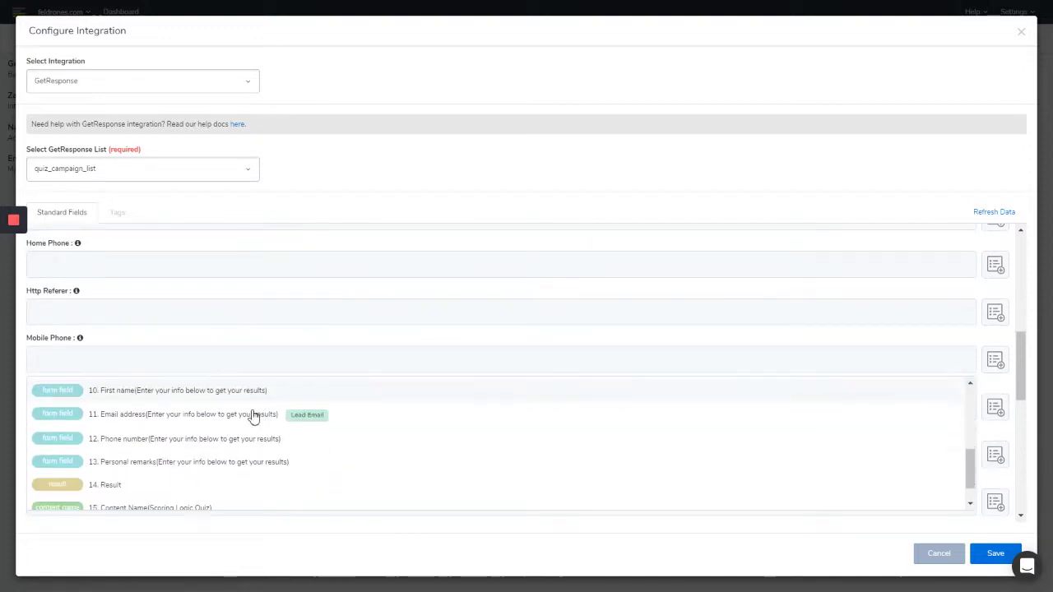
left_click(136, 443)
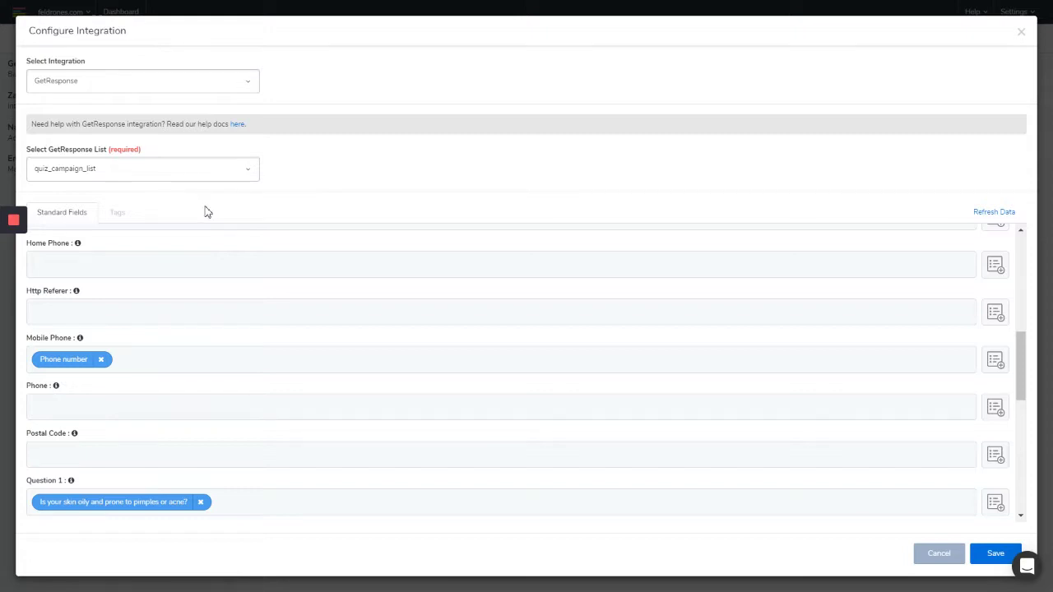
left_click(120, 223)
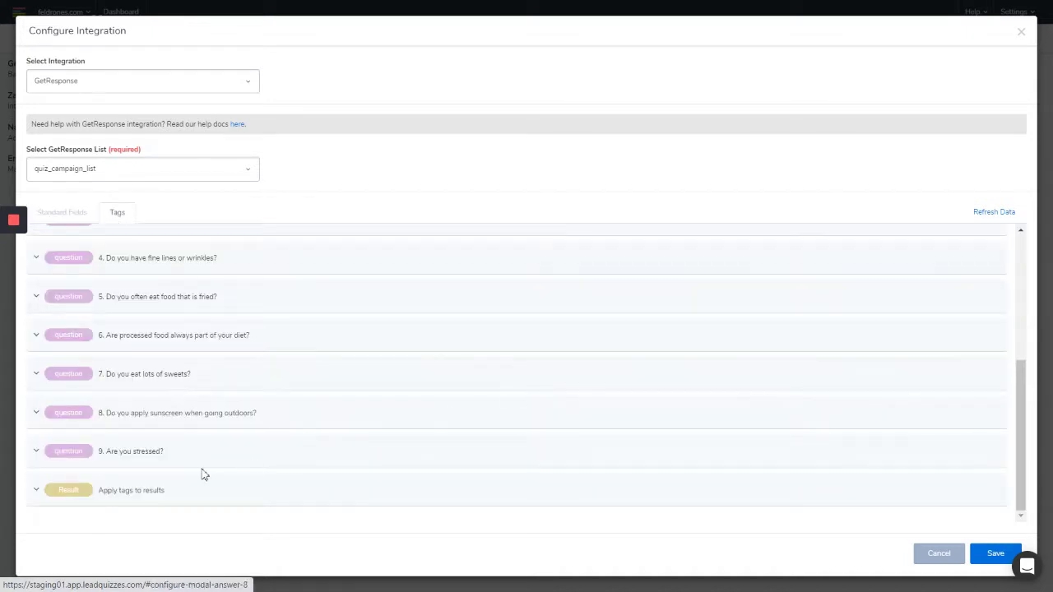
Expand 'Apply tags to results' and tag the second and third results with result1 and result2
left_click(133, 494)
scroll(378, 421, "down", 2)
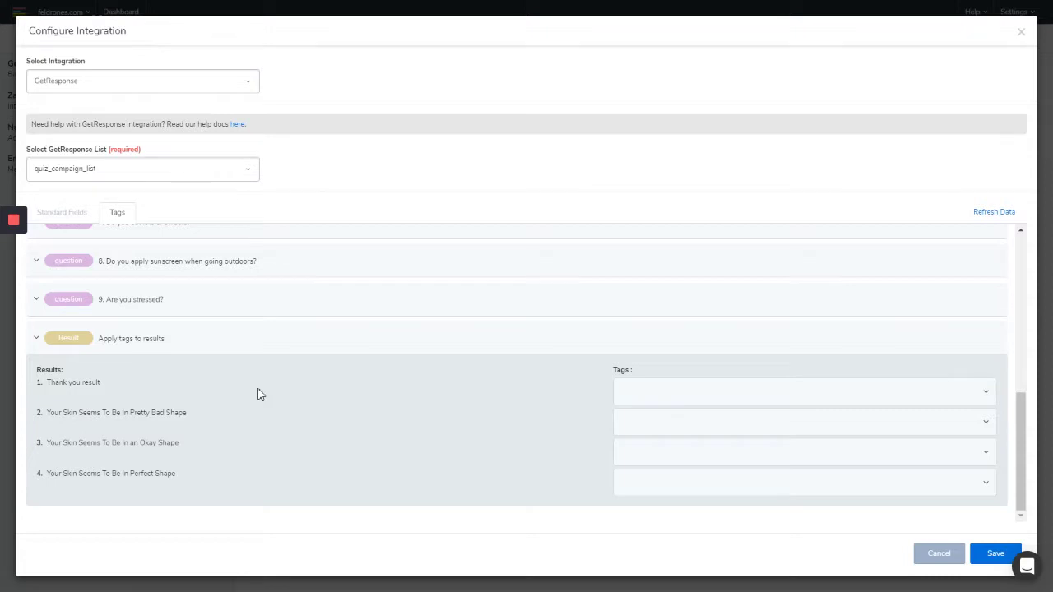
left_click(710, 395)
left_click(676, 452)
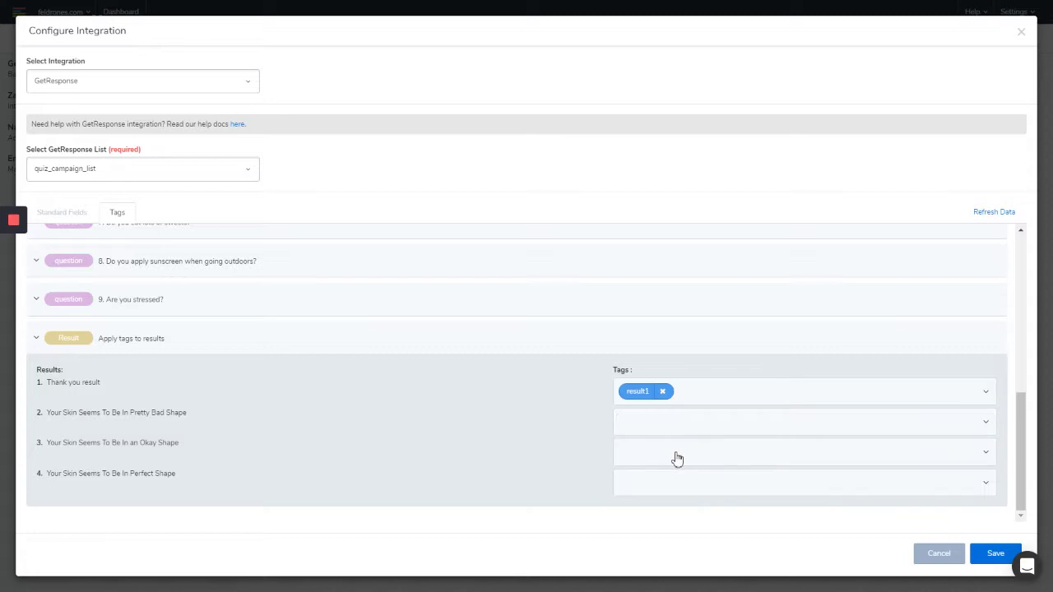
left_click(686, 434)
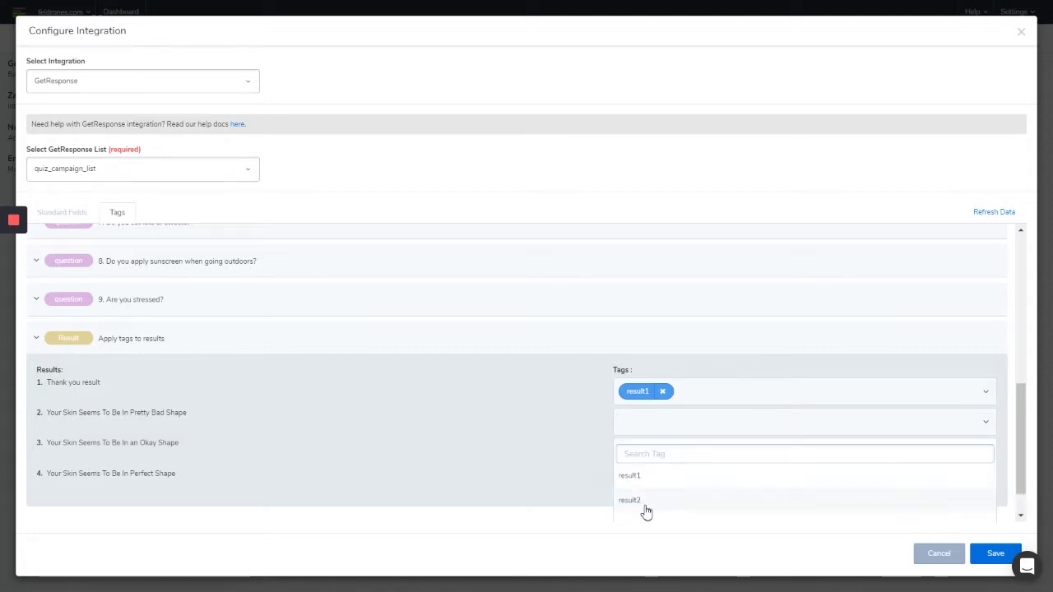
left_click(647, 505)
left_click(687, 454)
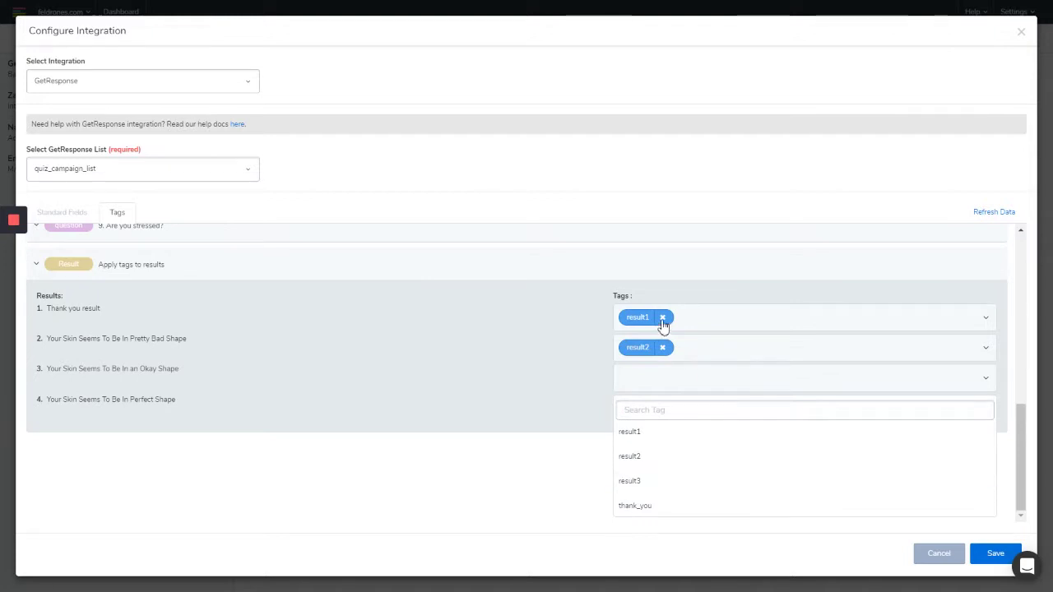
left_click(662, 318)
left_click(663, 347)
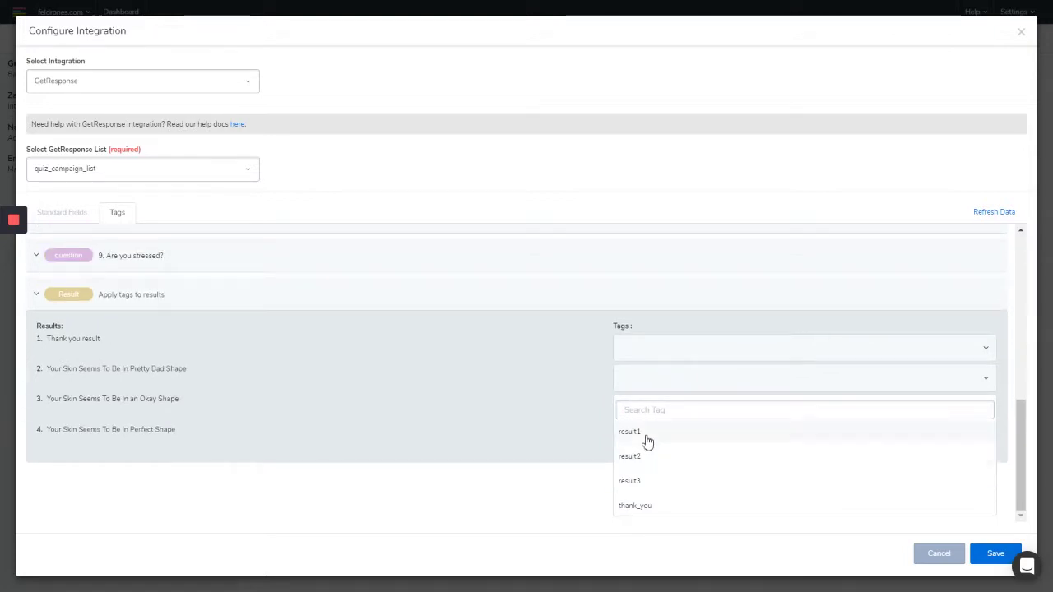
left_click(648, 436)
left_click(661, 464)
left_click(659, 465)
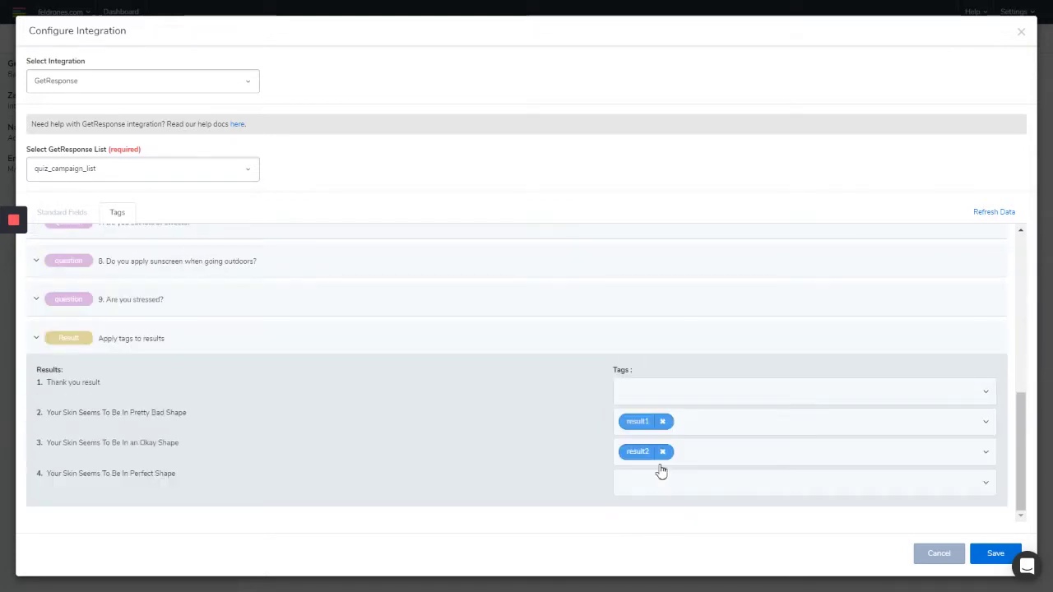
Tag the fourth result result3 and the first result thank_you, then save the integration
left_click(659, 487)
left_click(652, 511)
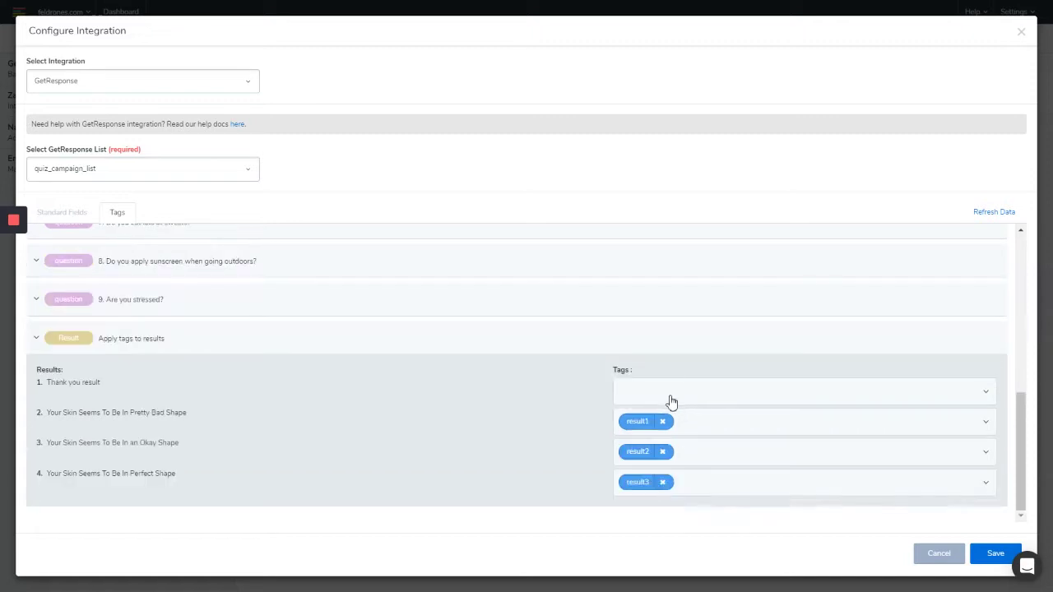
left_click(670, 398)
left_click(645, 507)
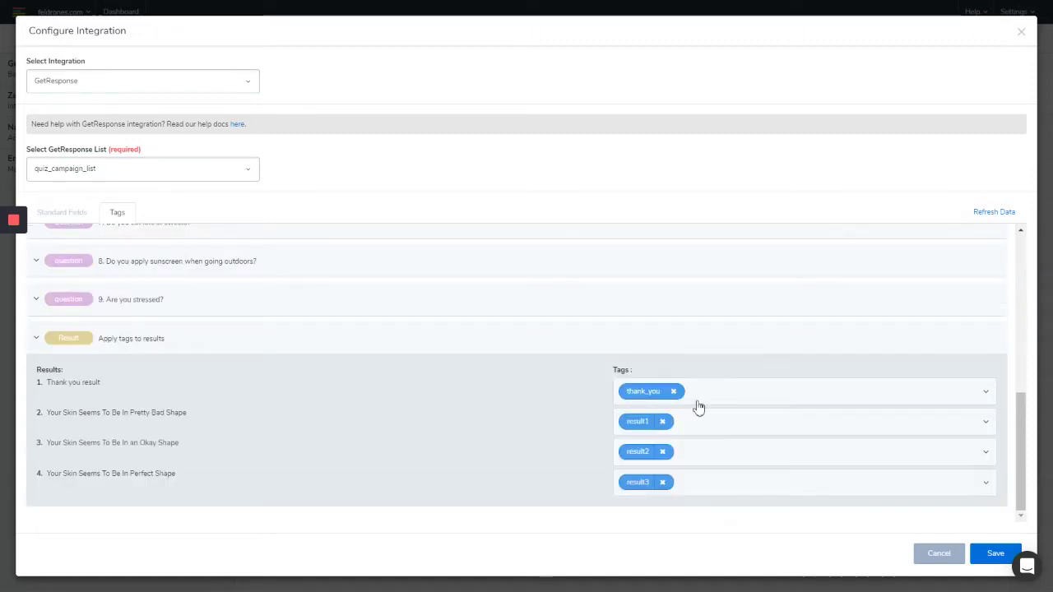
left_click(82, 219)
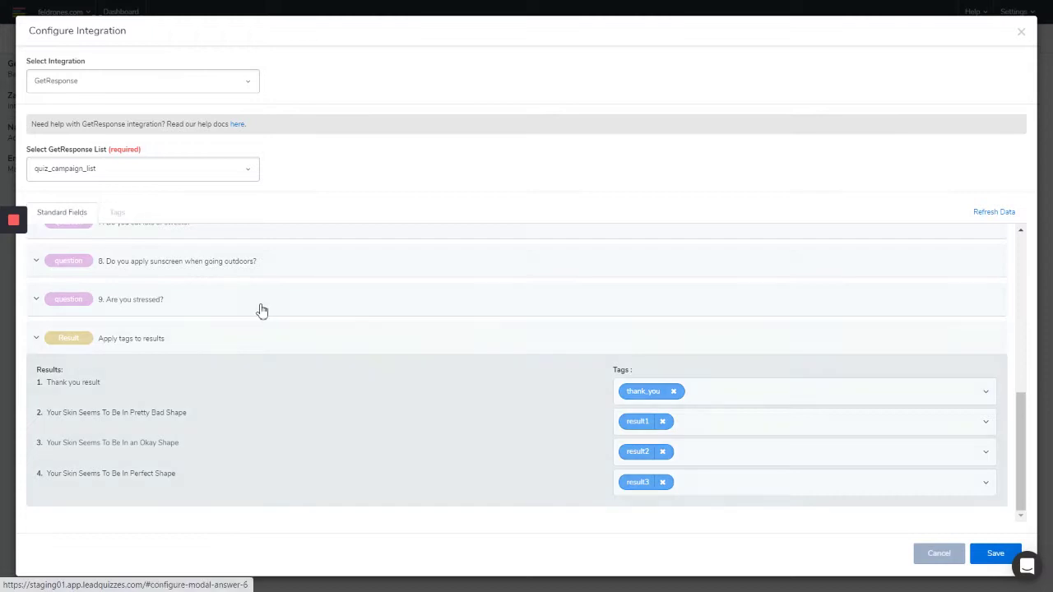
scroll(558, 386, "down", 3)
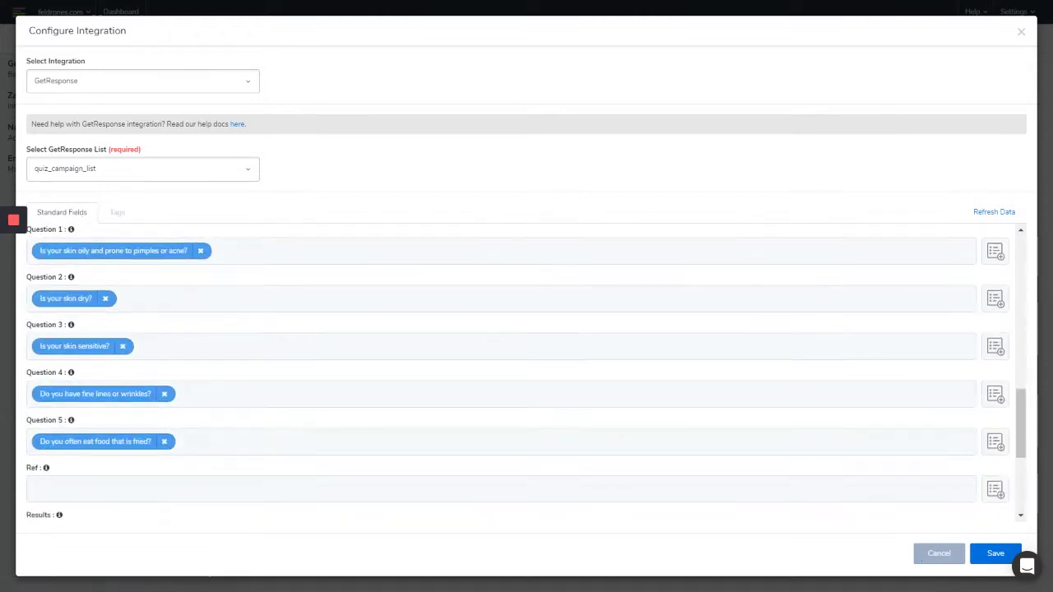
left_click(996, 554)
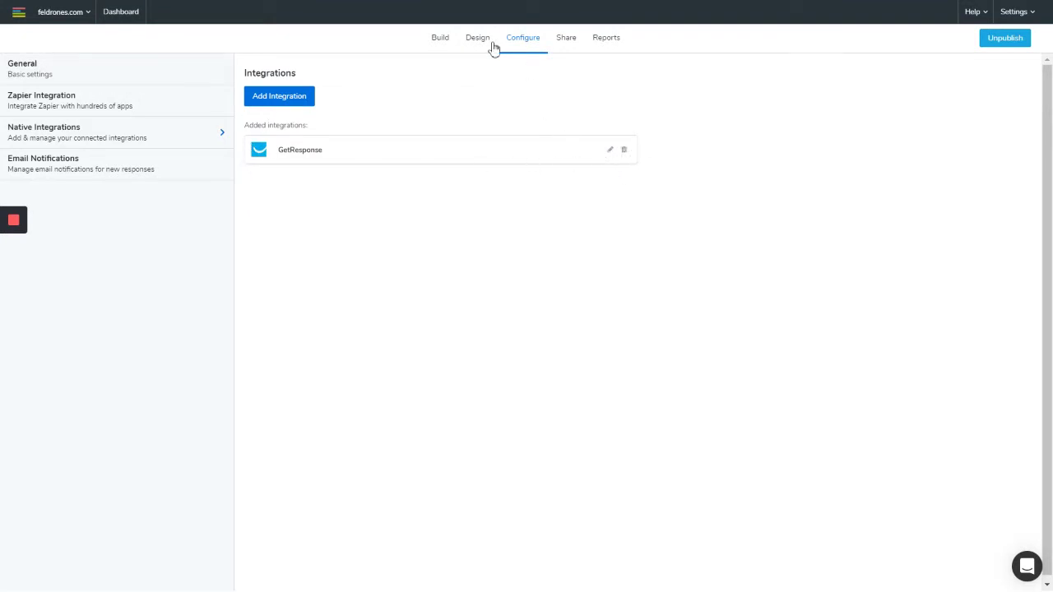
Copy the quiz's content URL from its Share page and bring up the Start menu
left_click(568, 41)
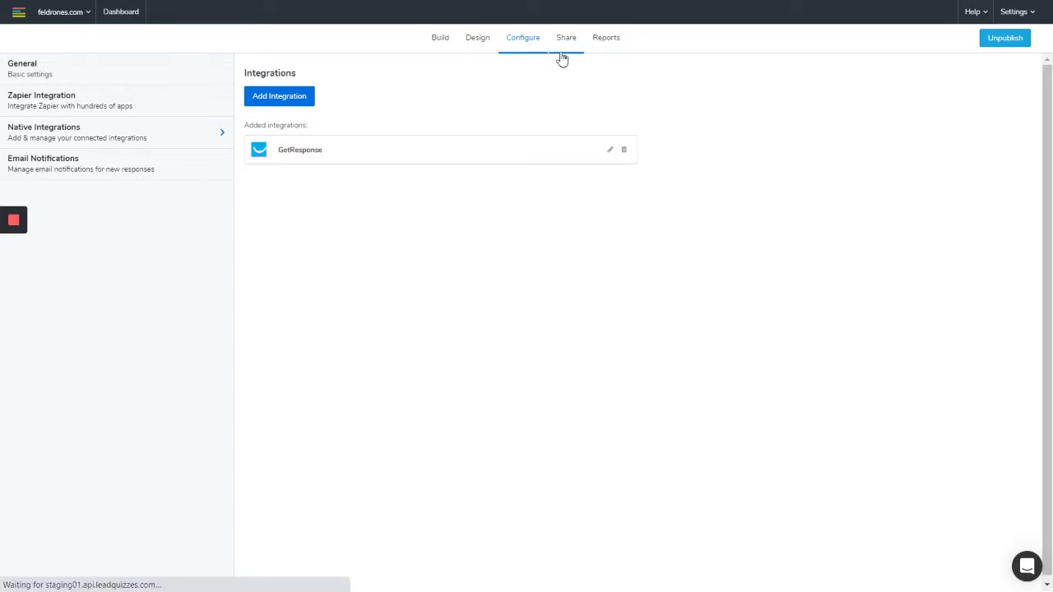
left_click(468, 70)
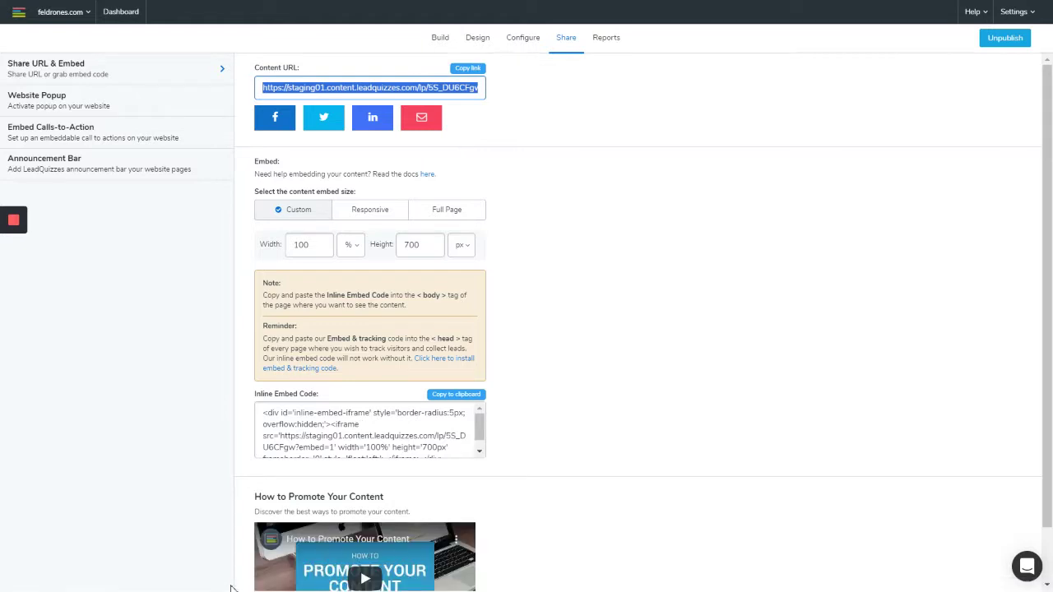
key("super")
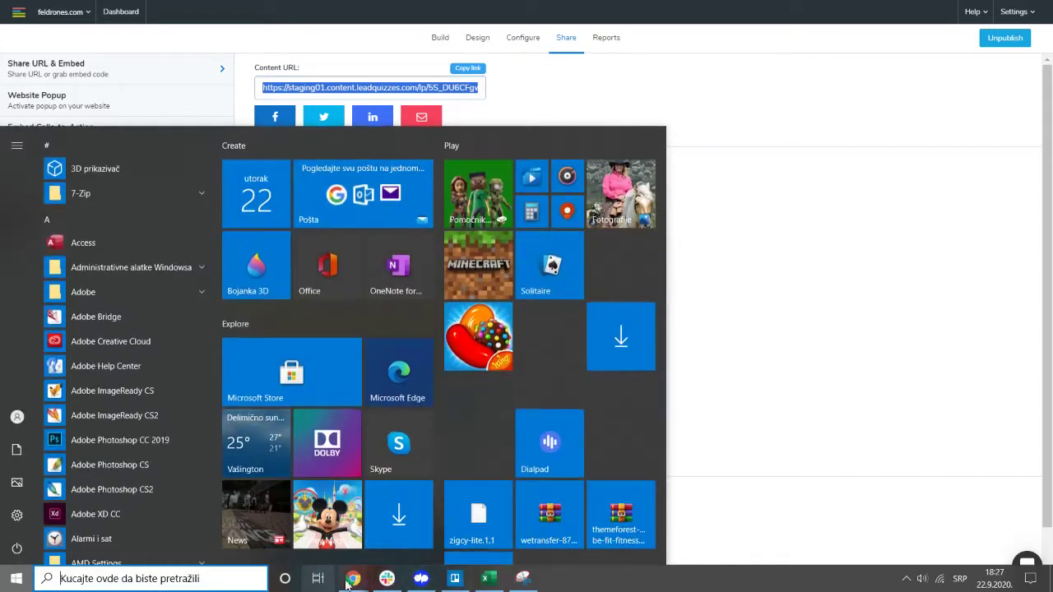
In the browser, start the skin score quiz and answer all ten questions, mostly Yes
mouse_move(352, 581)
left_click(650, 511)
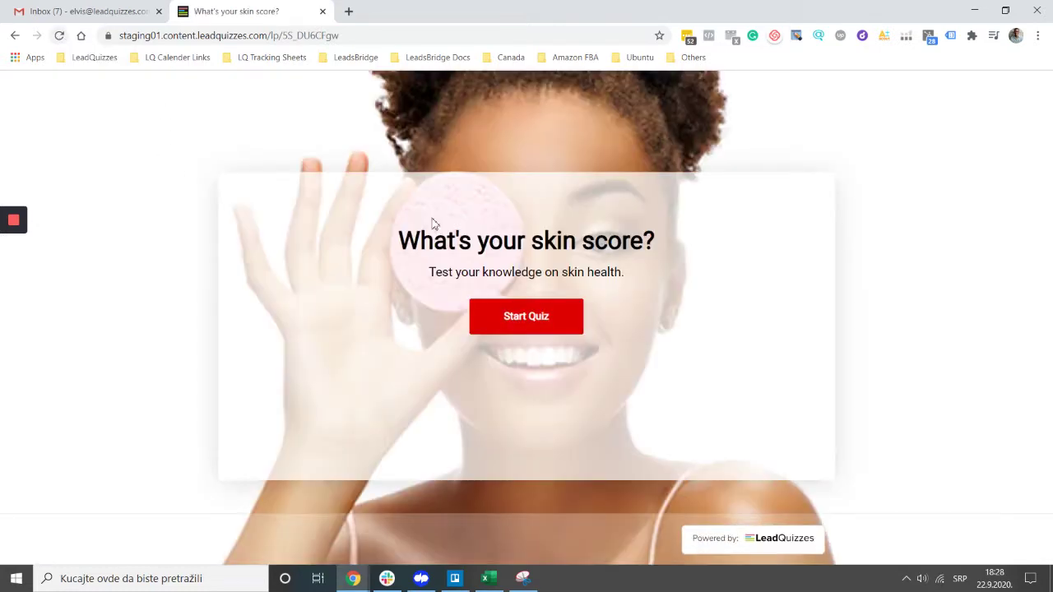
left_click(476, 333)
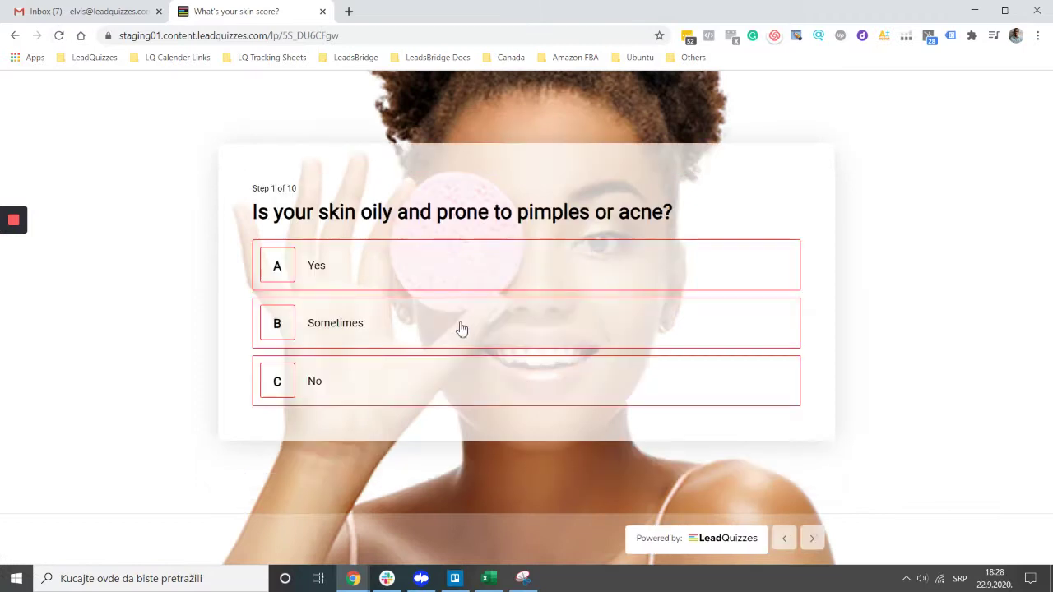
left_click(347, 279)
left_click(347, 280)
left_click(337, 329)
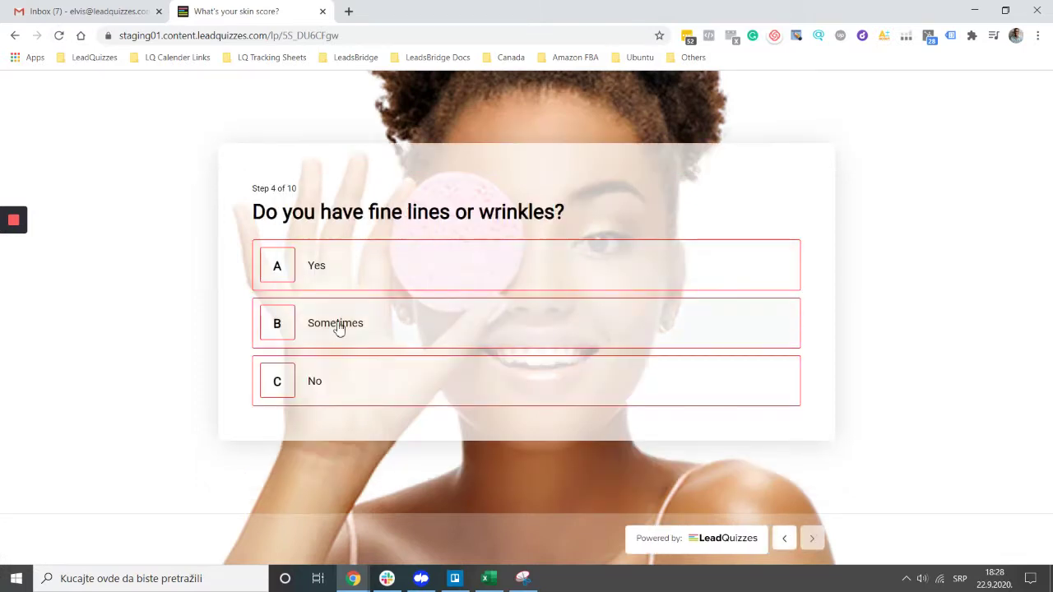
left_click(365, 285)
left_click(371, 276)
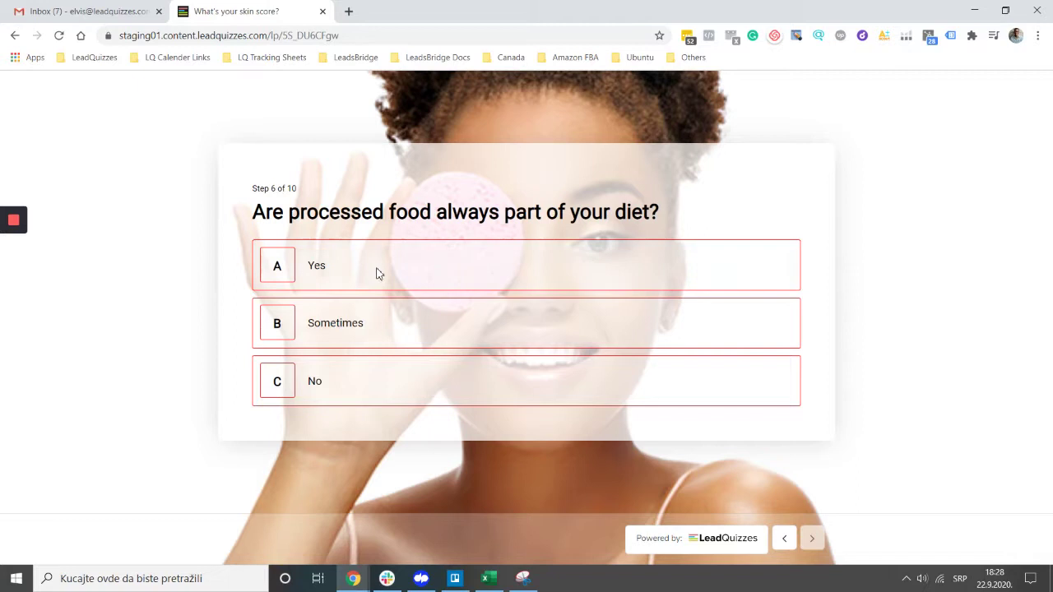
left_click(376, 274)
left_click(379, 274)
left_click(380, 274)
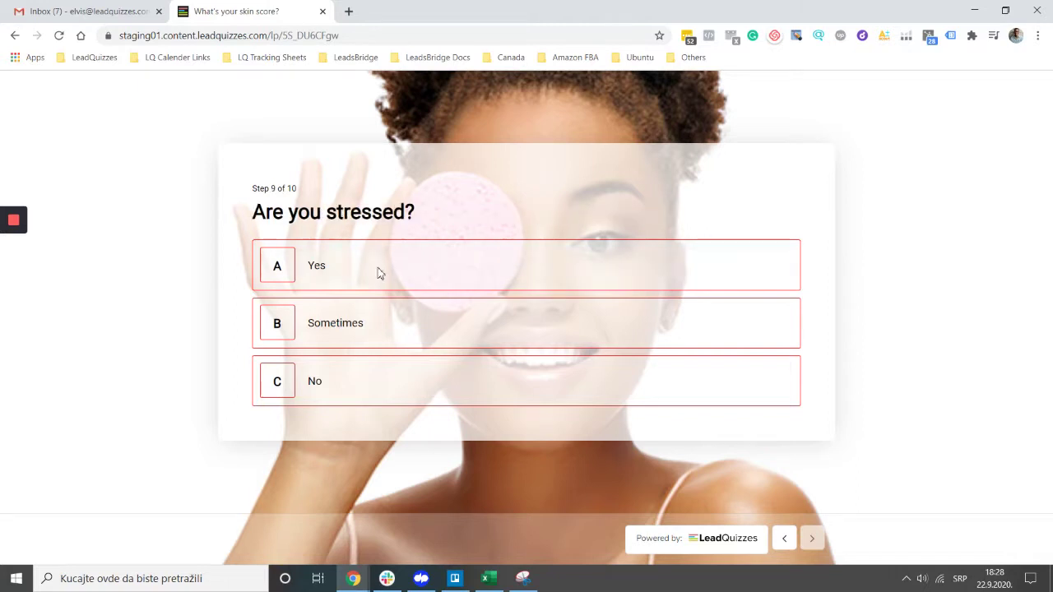
left_click(377, 273)
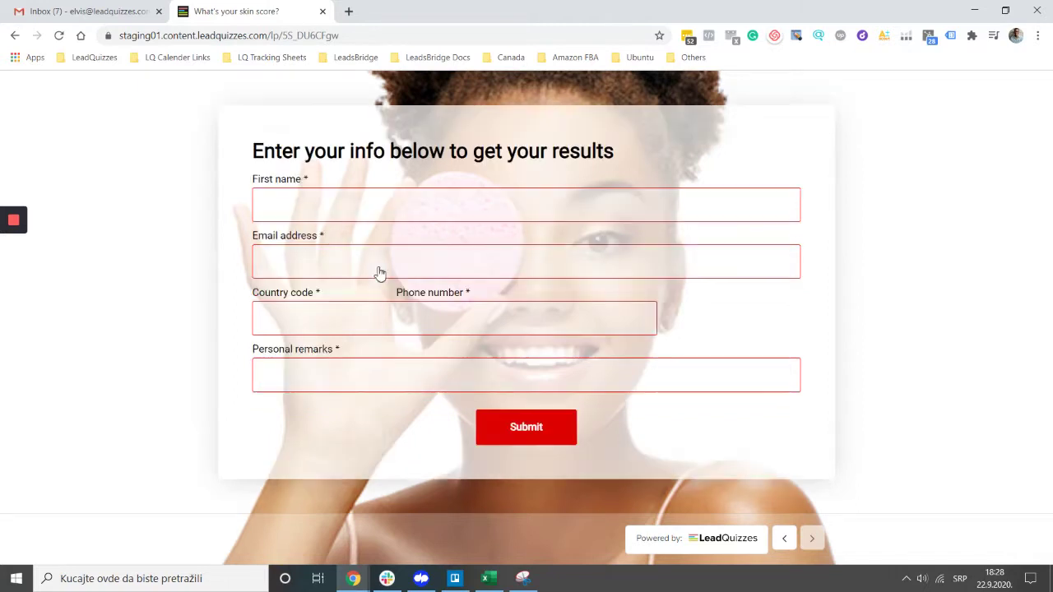
Enter a first name and e-mail address, and choose Serbia +381 as the country code
left_click(365, 220)
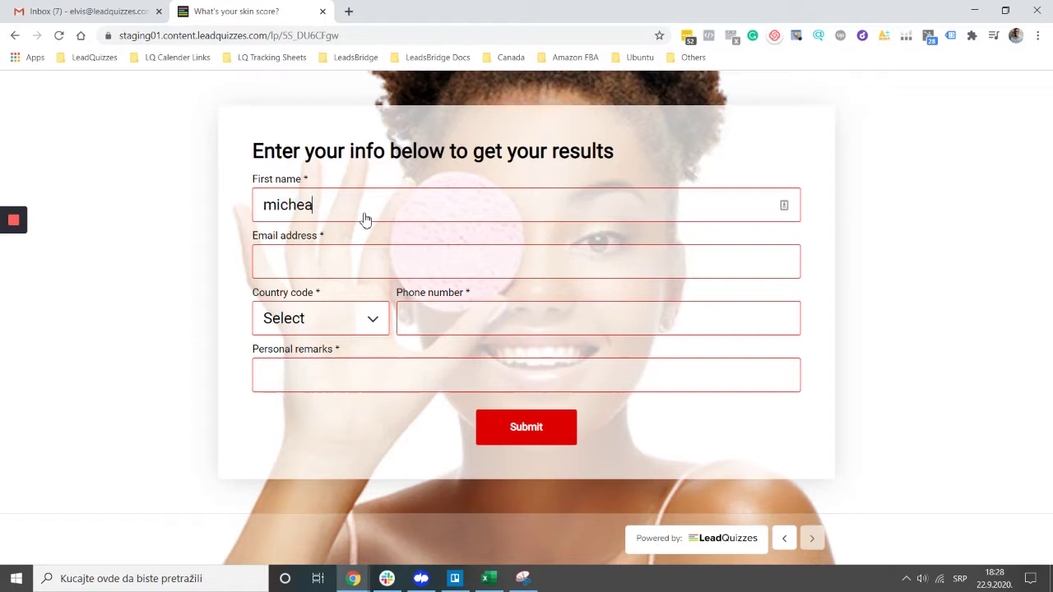
left_click(352, 259)
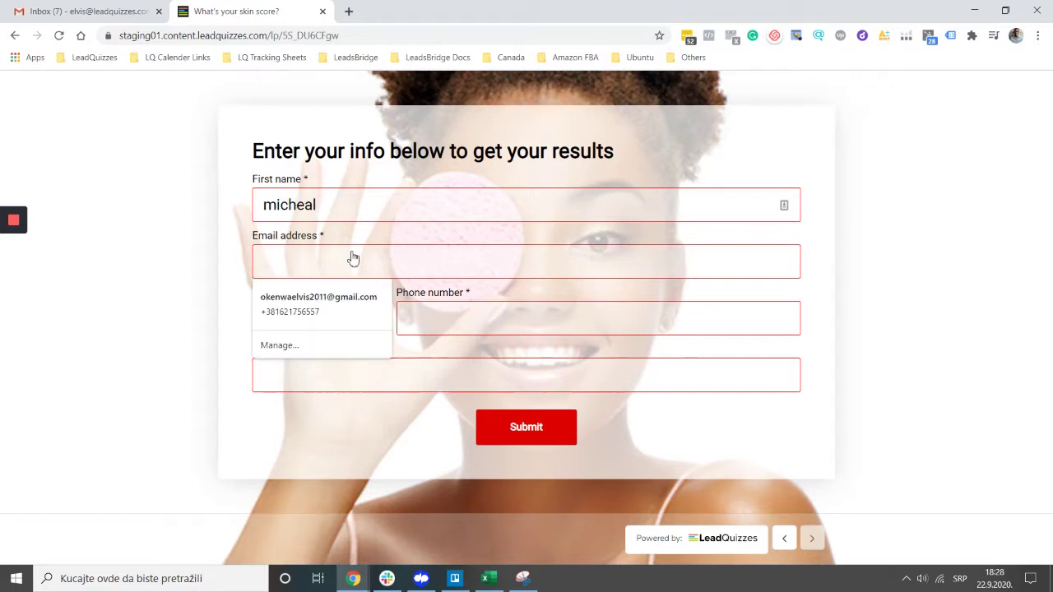
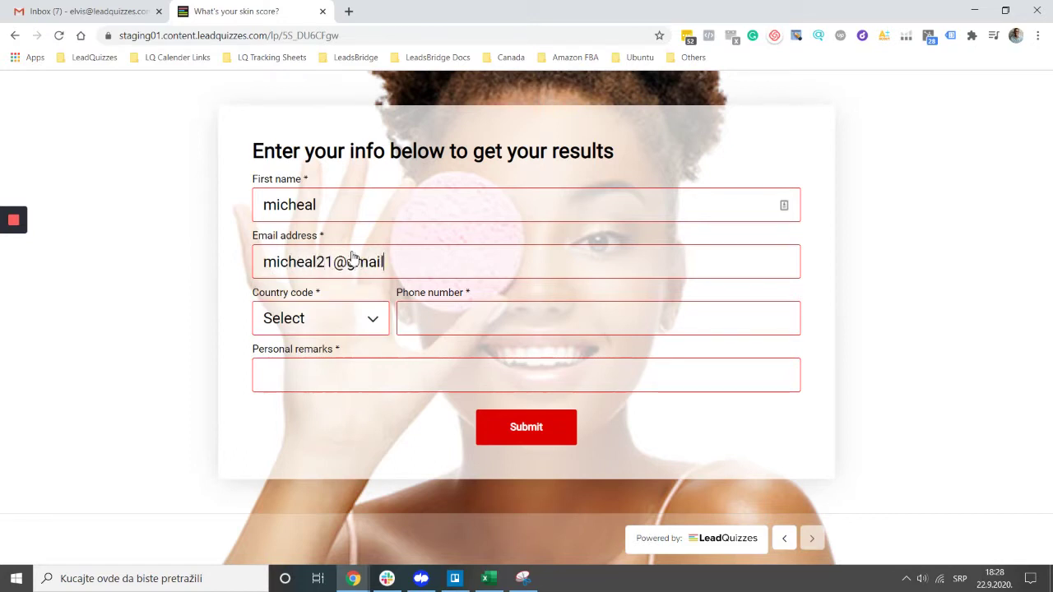
left_click(358, 319)
type("ser")
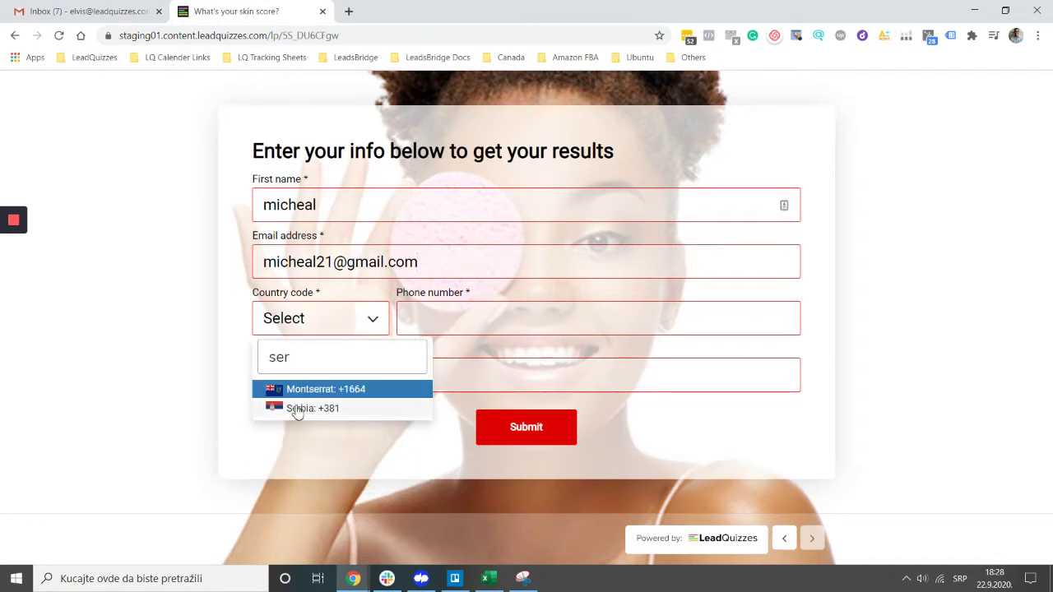
key("Down")
key("Return")
Enter the phone number and remark 'Thanks', then submit the form to get a score of 10
left_click(445, 328)
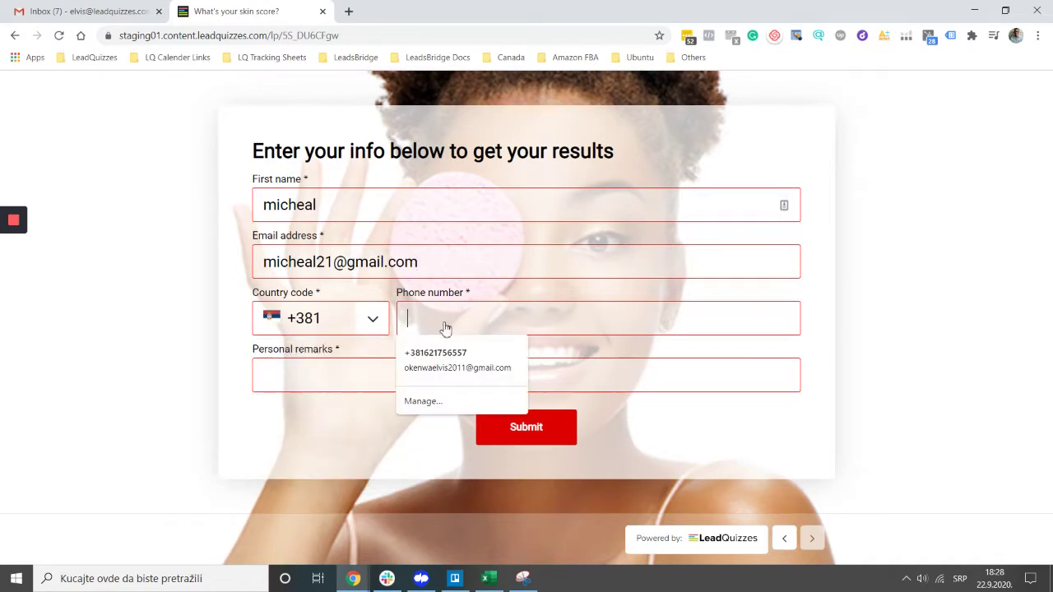
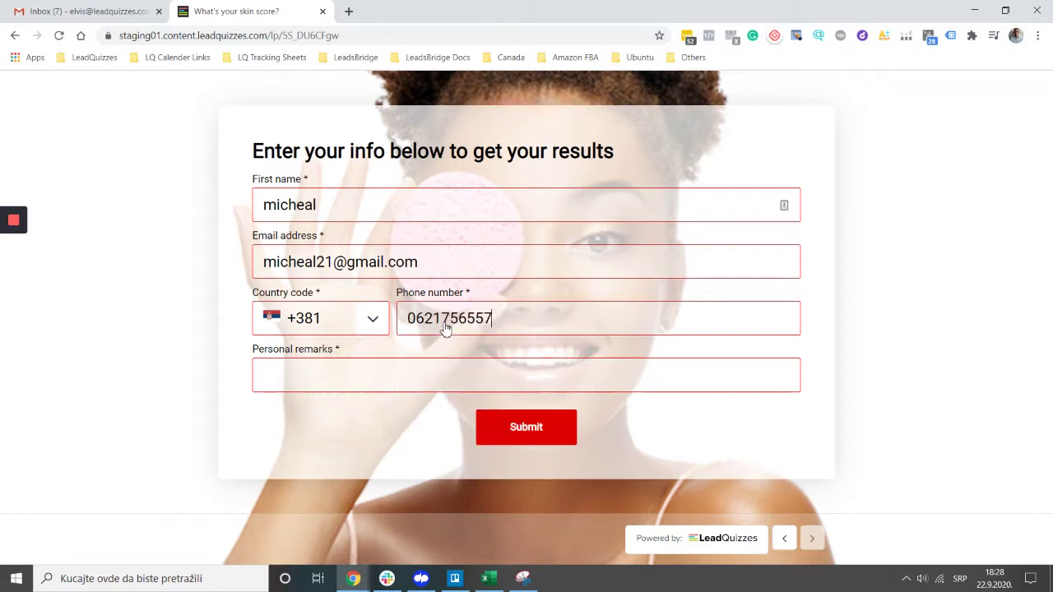
left_click(451, 367)
type("Thanks")
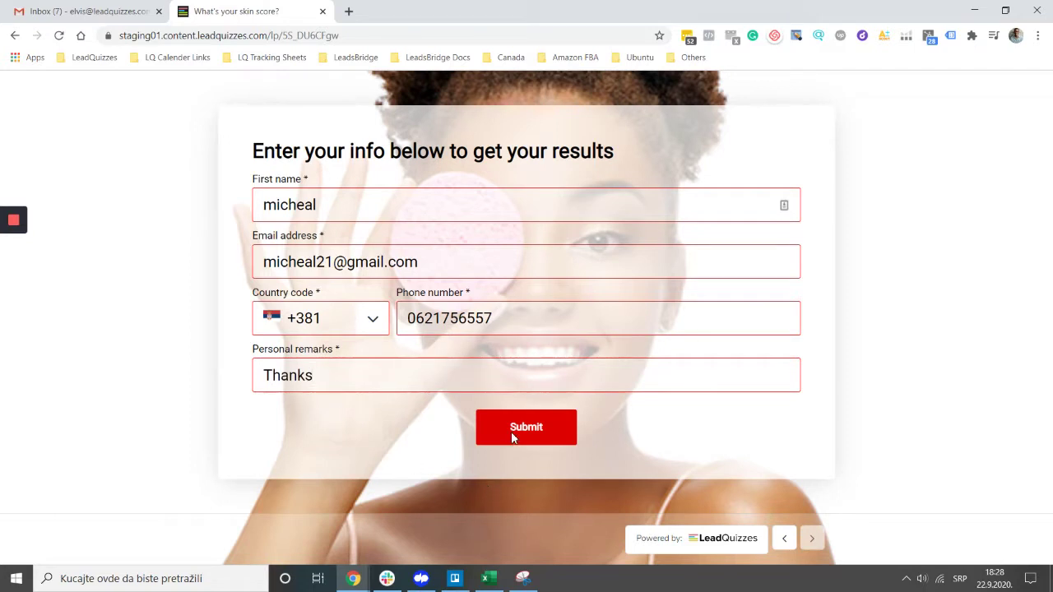
double_click(511, 431)
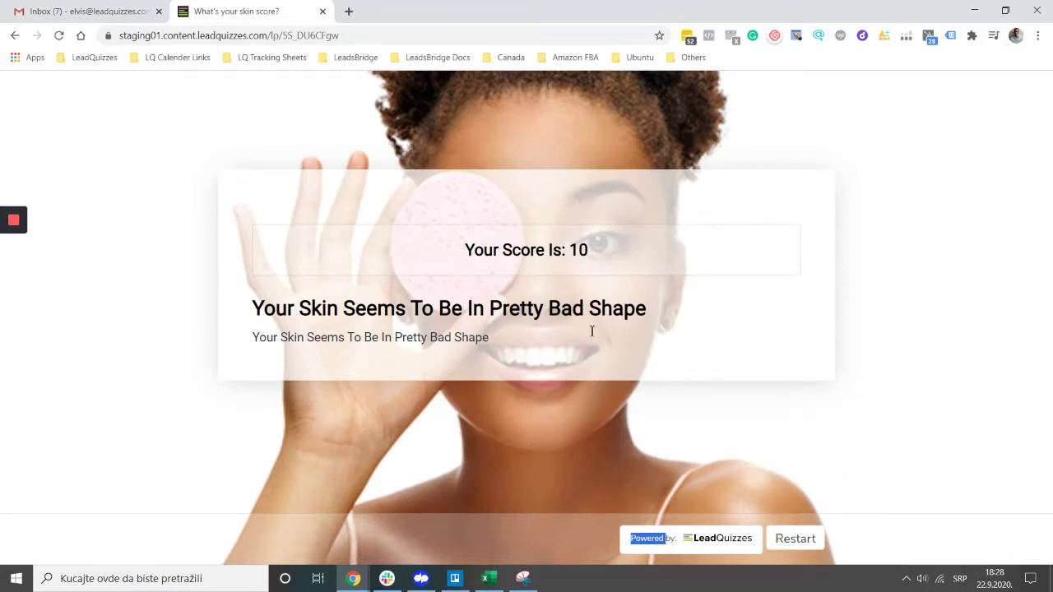
left_click(355, 580)
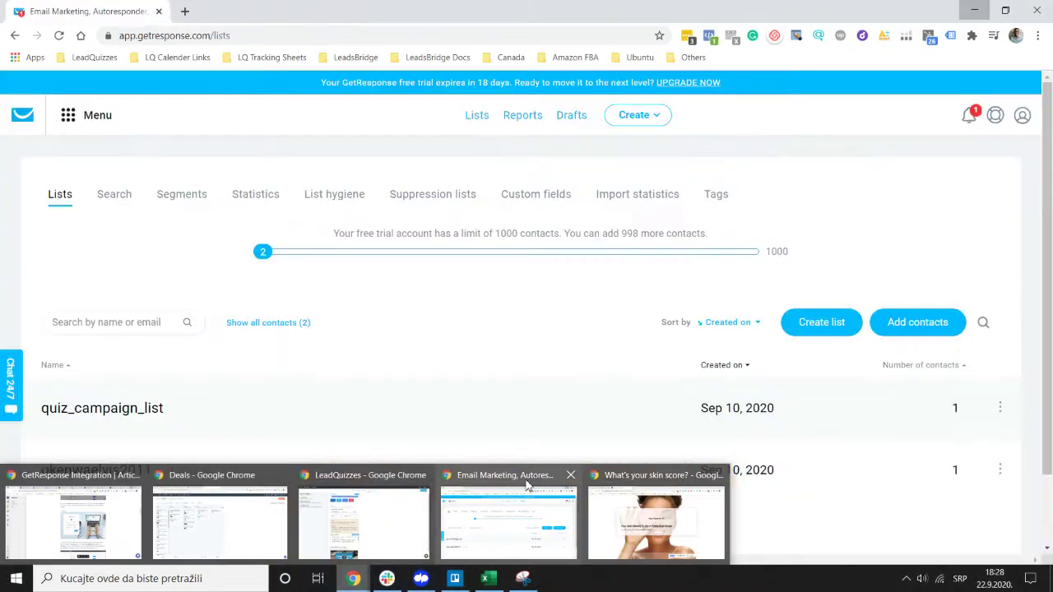
In full-screen GetResponse, open the new contact in quiz_campaign_list to check its answers and result1 tag
left_click(508, 522)
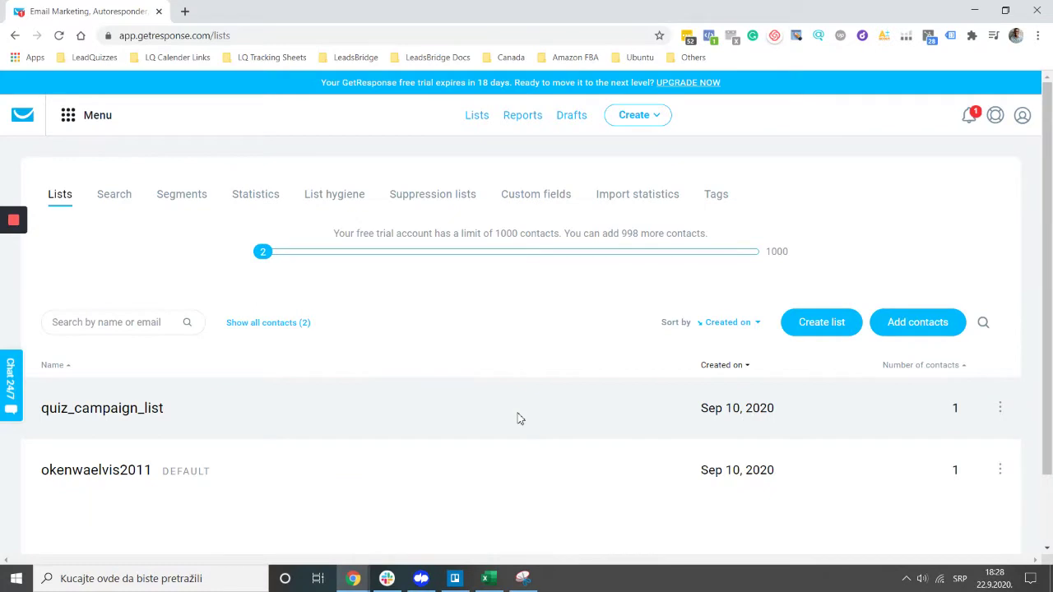
key("F11")
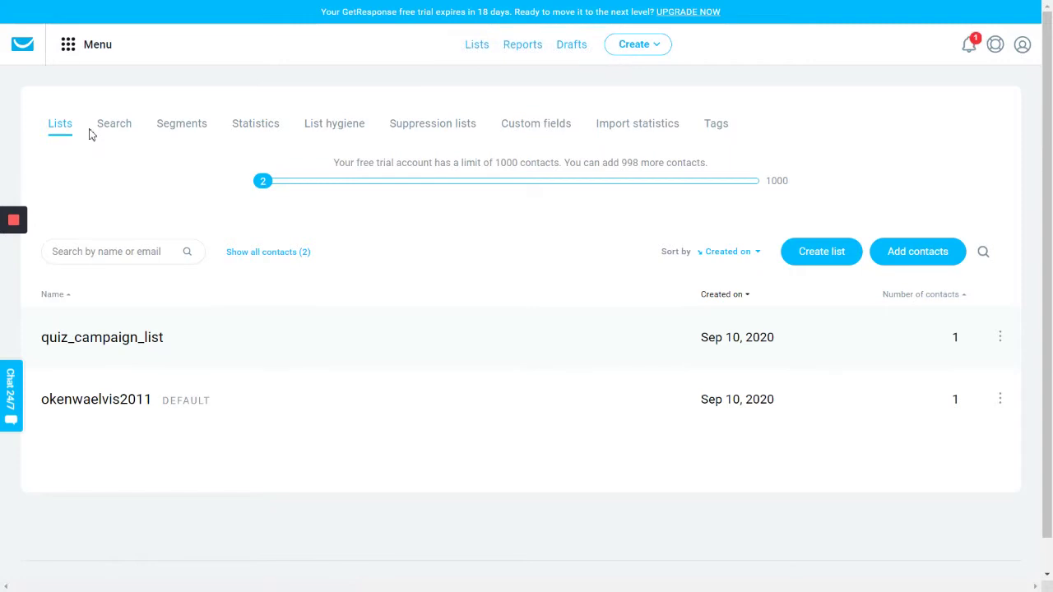
left_click(97, 342)
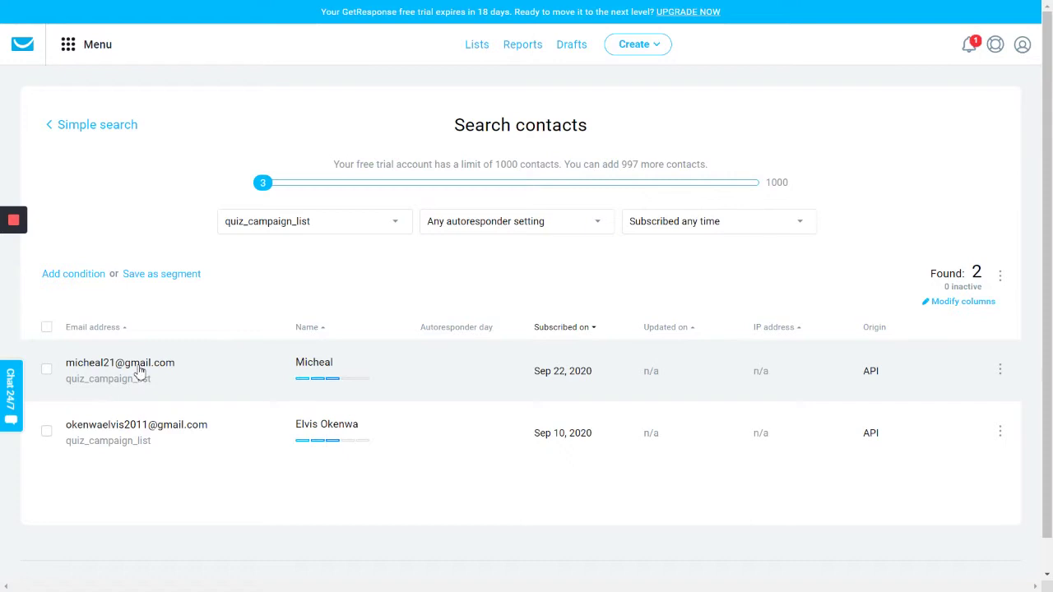
left_click(136, 379)
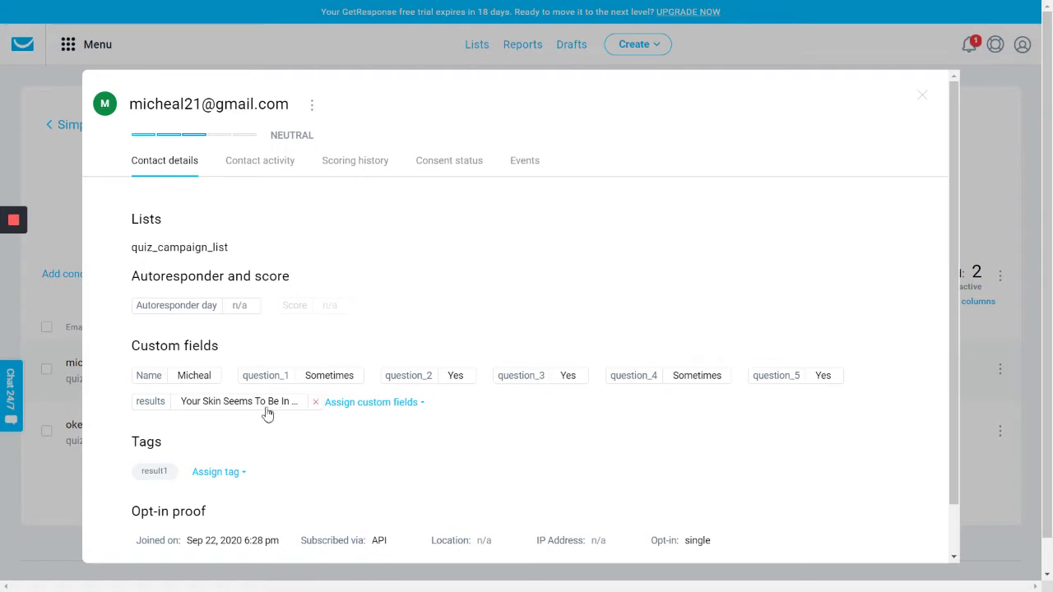
scroll(163, 453, "down", 1)
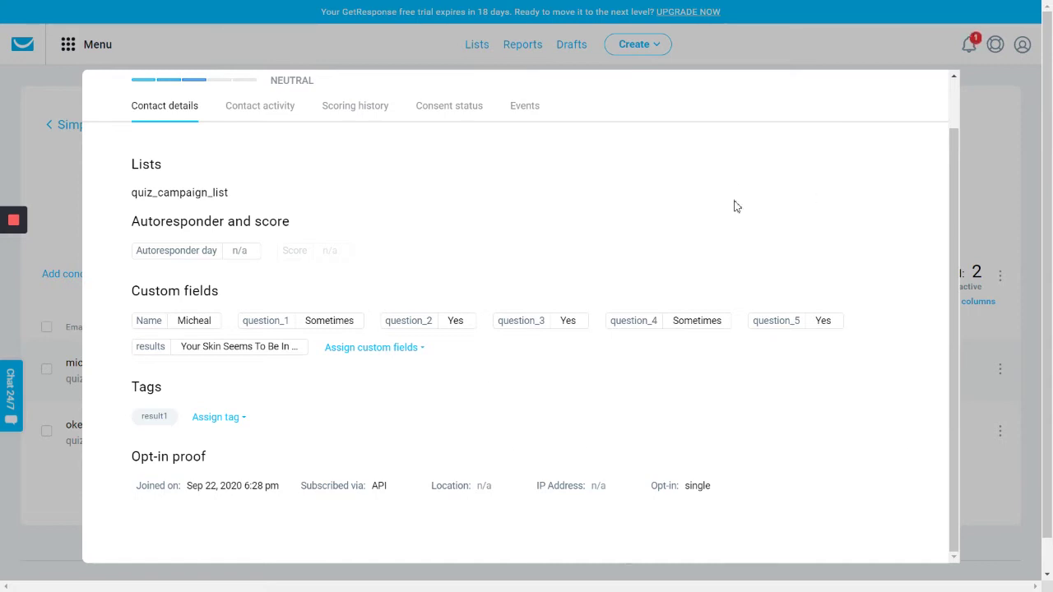
left_click(975, 124)
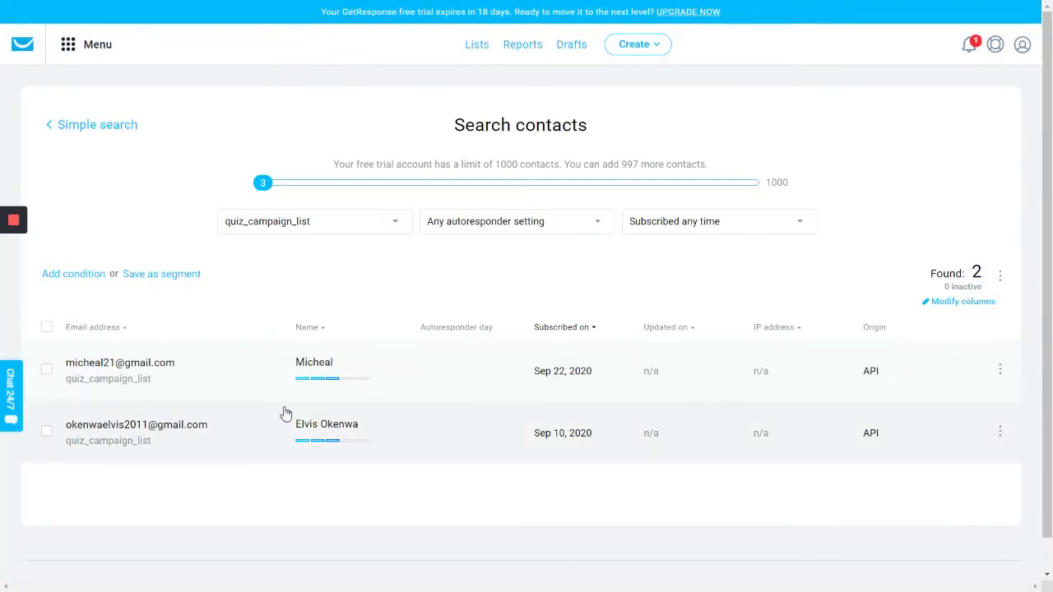
scroll(318, 305, "down", 1)
scroll(318, 306, "up", 1)
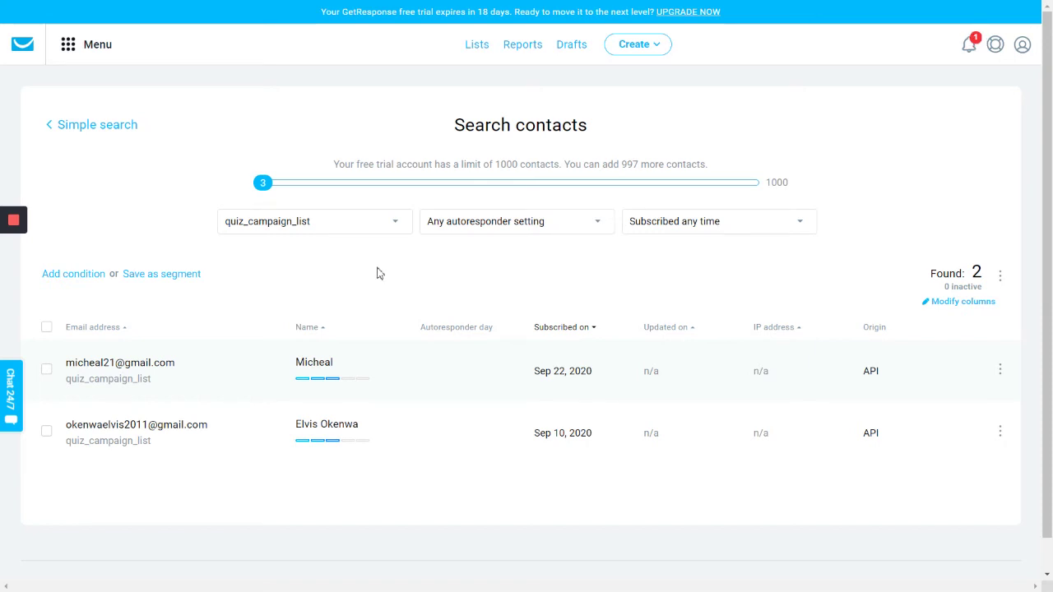
scroll(366, 353, "down", 1)
scroll(368, 353, "up", 1)
scroll(376, 355, "down", 1)
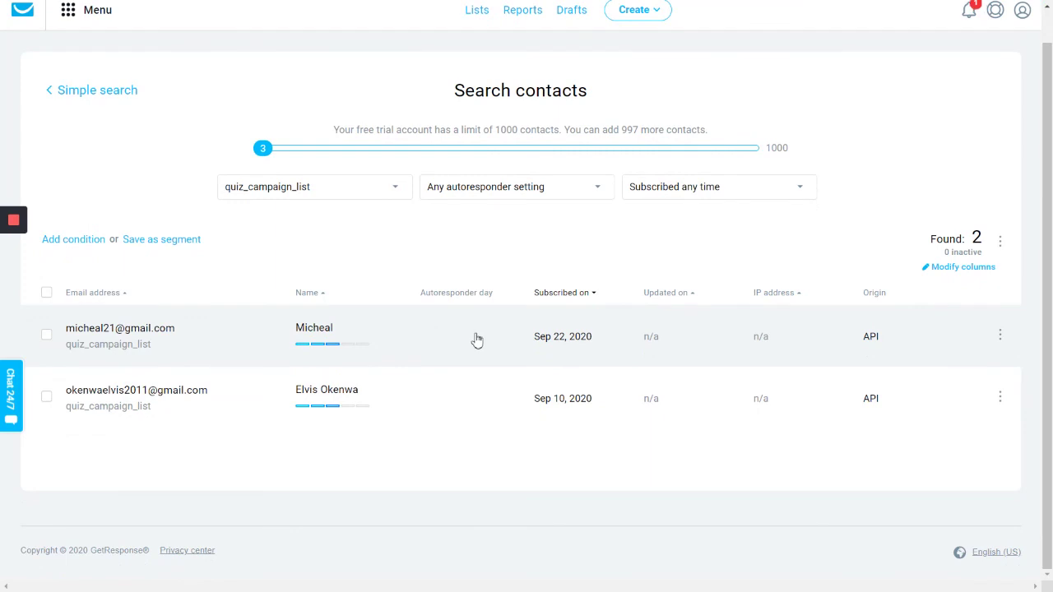
scroll(477, 341, "up", 1)
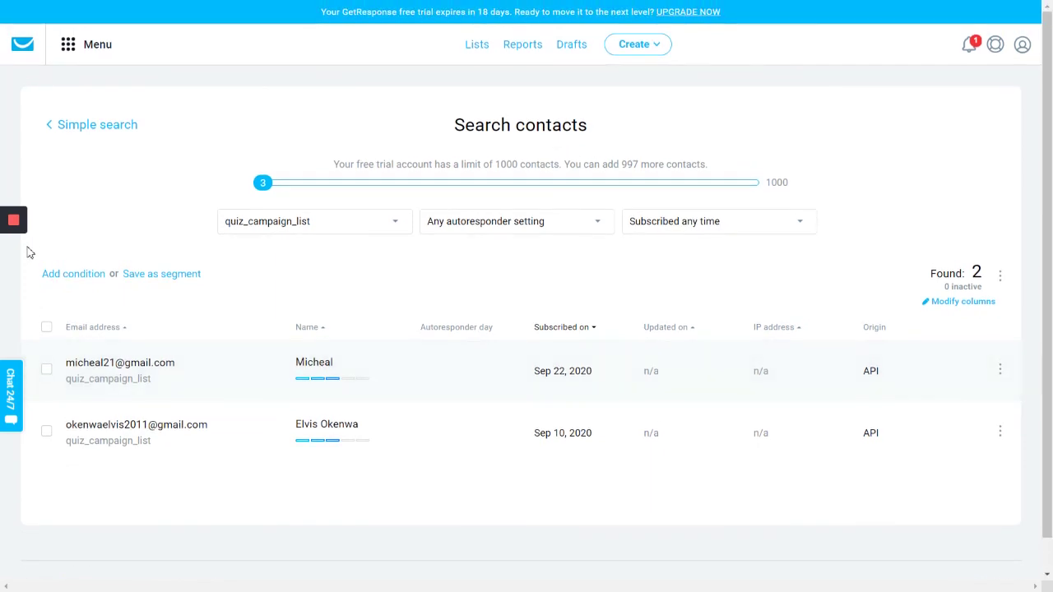